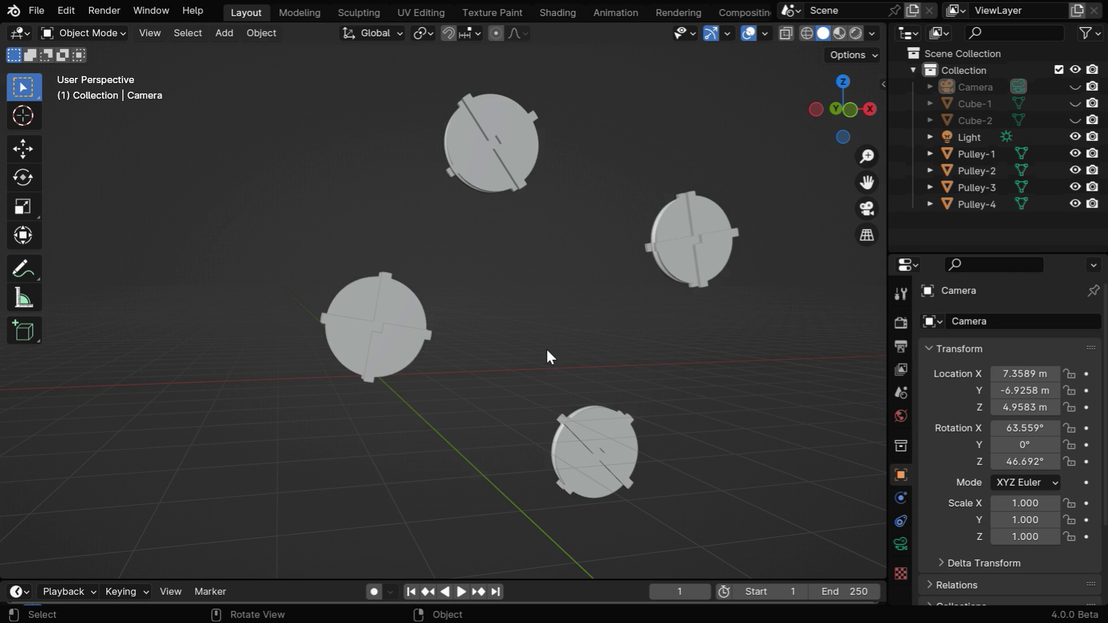
Orbit around the pulleys, then settle on the Front Orthographic view
{"action": "middle_click_drag", "start_coordinate": [547, 351], "coordinate": [558, 379]}
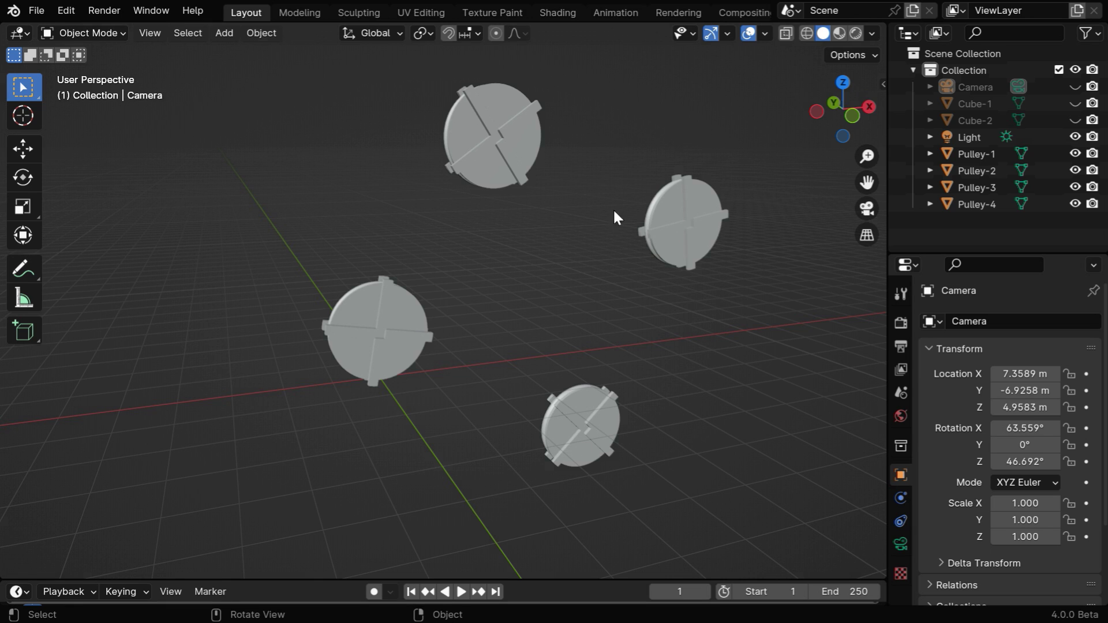
{"action": "key", "text": "KP_1"}
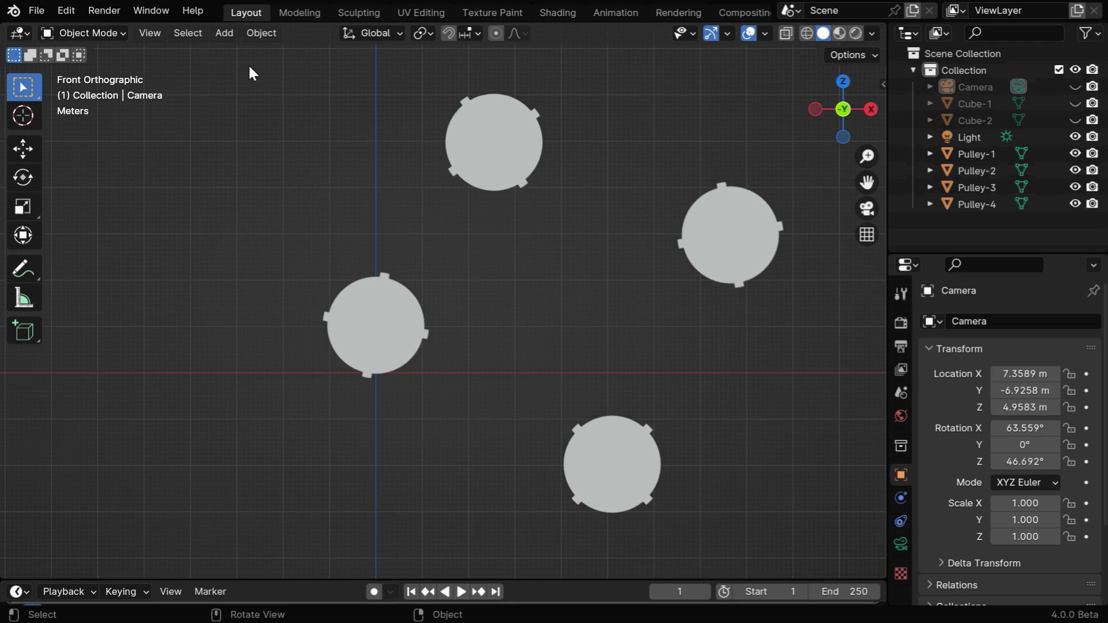
Add a Bezier curve, give it a 90° X rotation, and return to front orthographic view
{"action": "left_click", "coordinate": [225, 33]}
{"action": "mouse_move", "coordinate": [345, 68]}
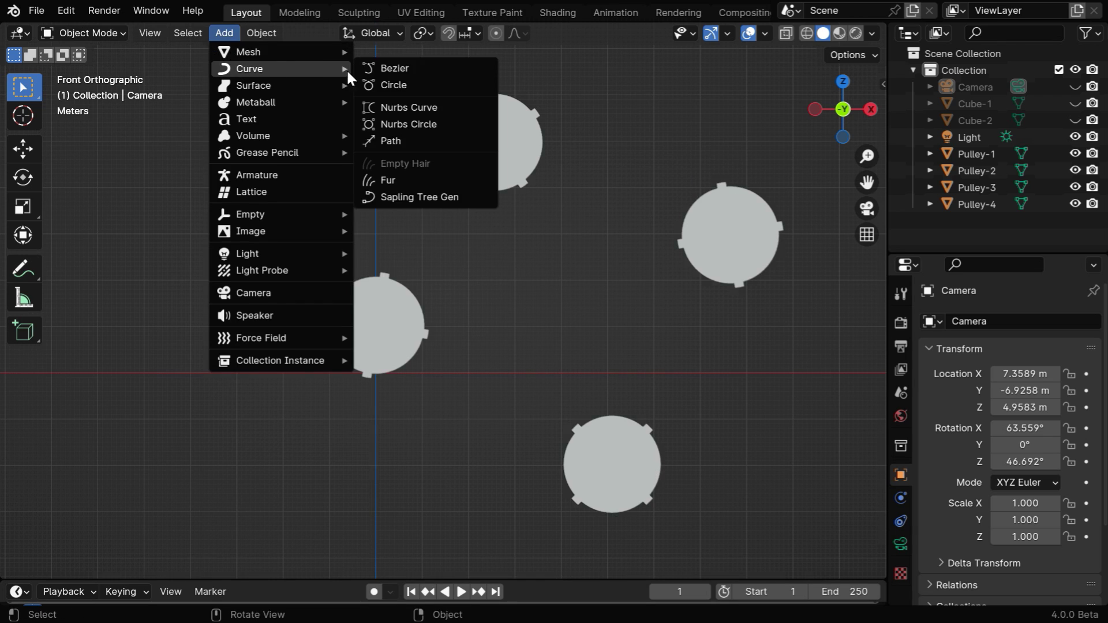
{"action": "left_click", "coordinate": [400, 68]}
{"action": "middle_click_drag", "start_coordinate": [392, 451], "coordinate": [448, 495]}
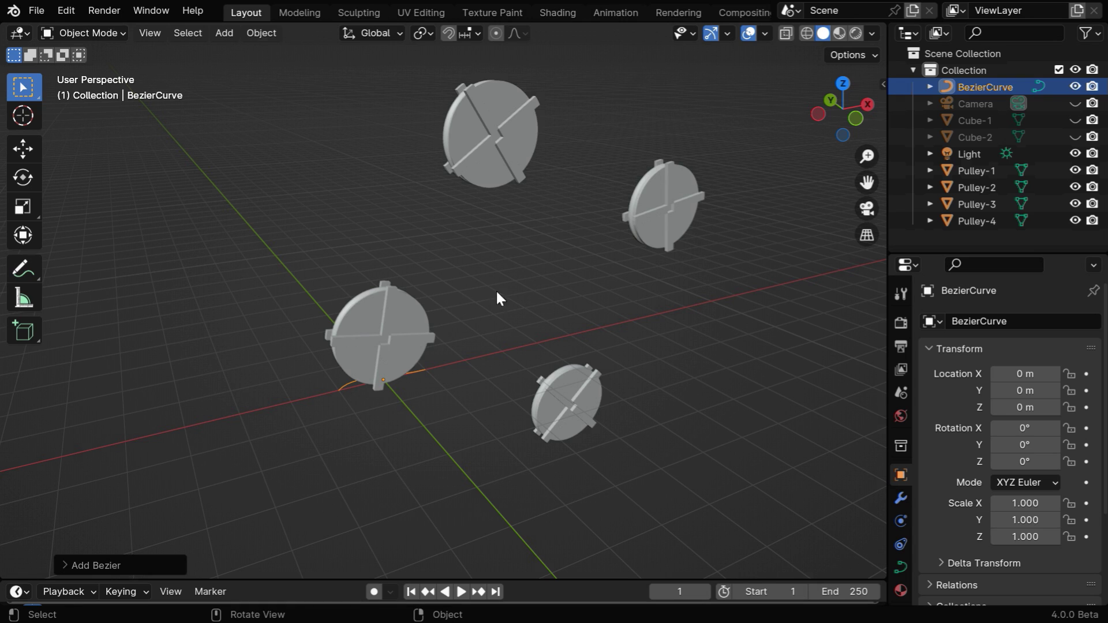
{"action": "left_click", "coordinate": [1025, 428]}
{"action": "type", "text": "90"}
{"action": "key", "text": "Return"}
{"action": "key", "text": "KP_1"}
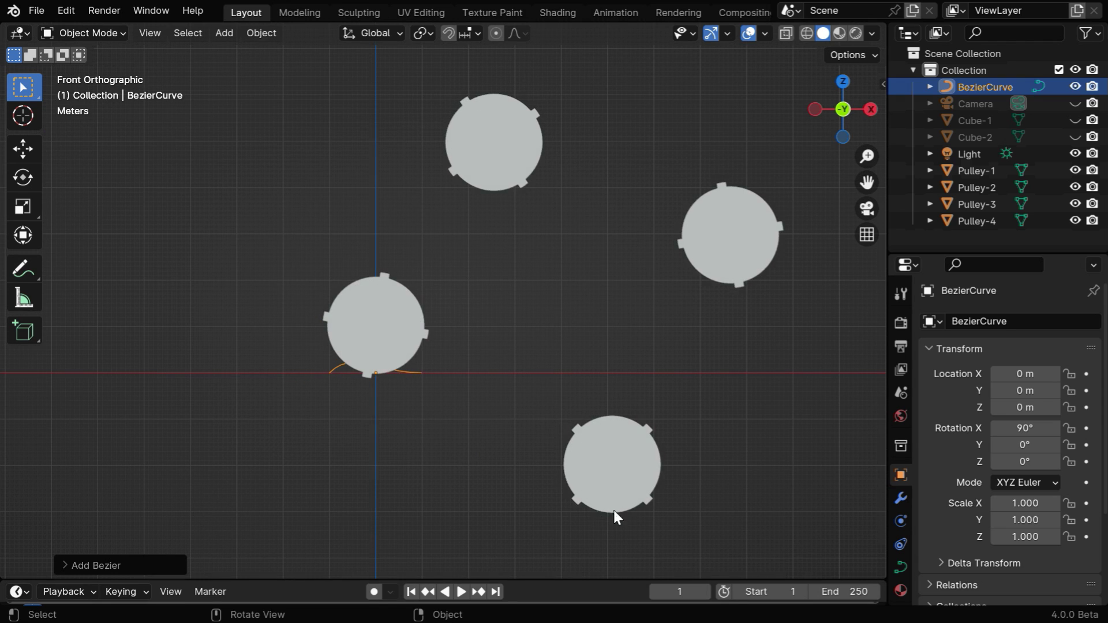
In Edit Mode, move the curve's left point far left along X and flatten its handle
{"action": "left_click", "coordinate": [77, 36]}
{"action": "left_click", "coordinate": [76, 66]}
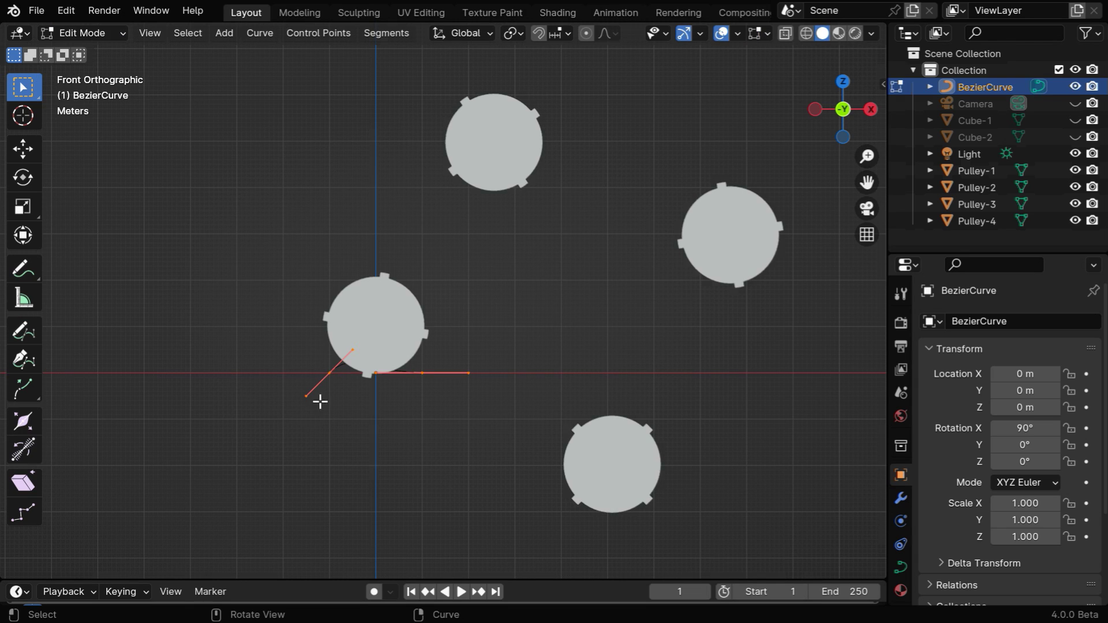
{"action": "key", "text": "g"}
{"action": "key", "text": "x"}
{"action": "left_click", "coordinate": [103, 373]}
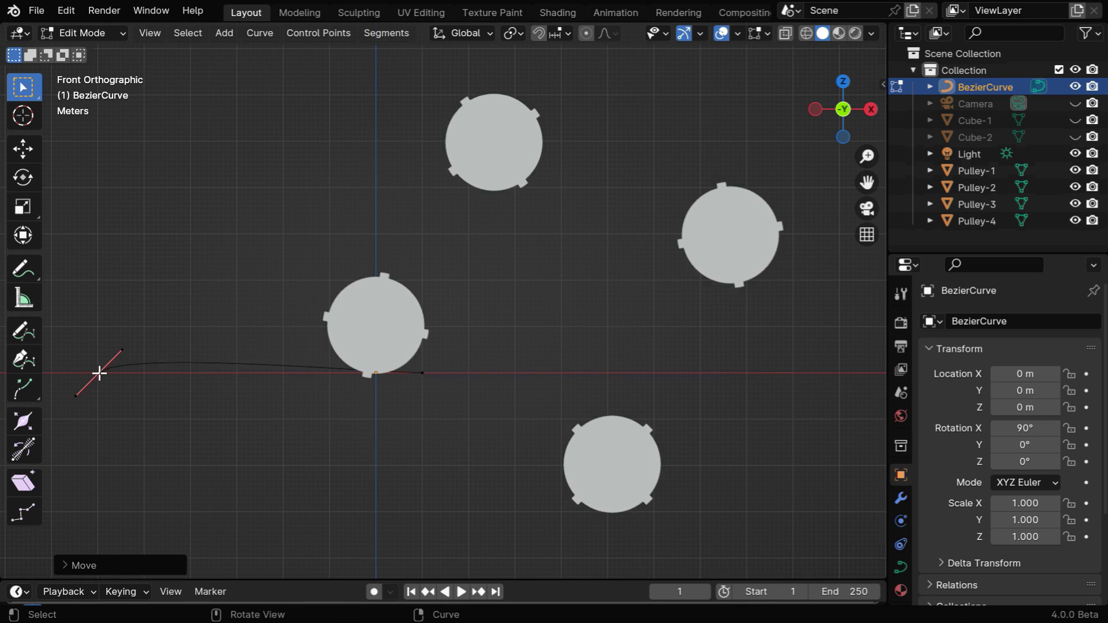
{"action": "left_click", "coordinate": [120, 348]}
{"action": "key", "text": "g"}
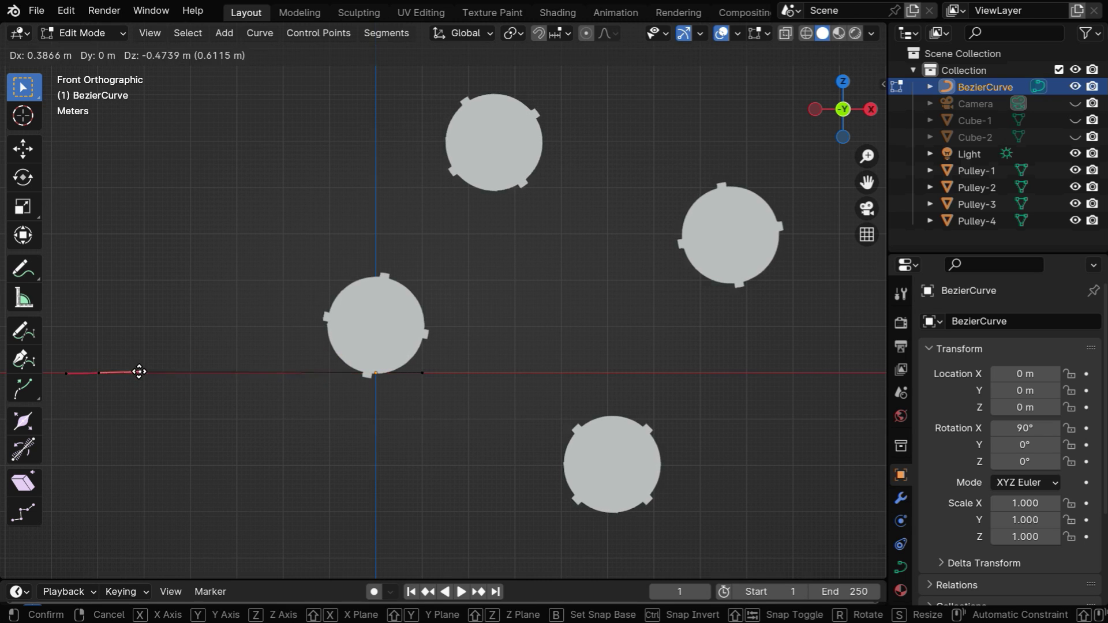
{"action": "left_click", "coordinate": [140, 372]}
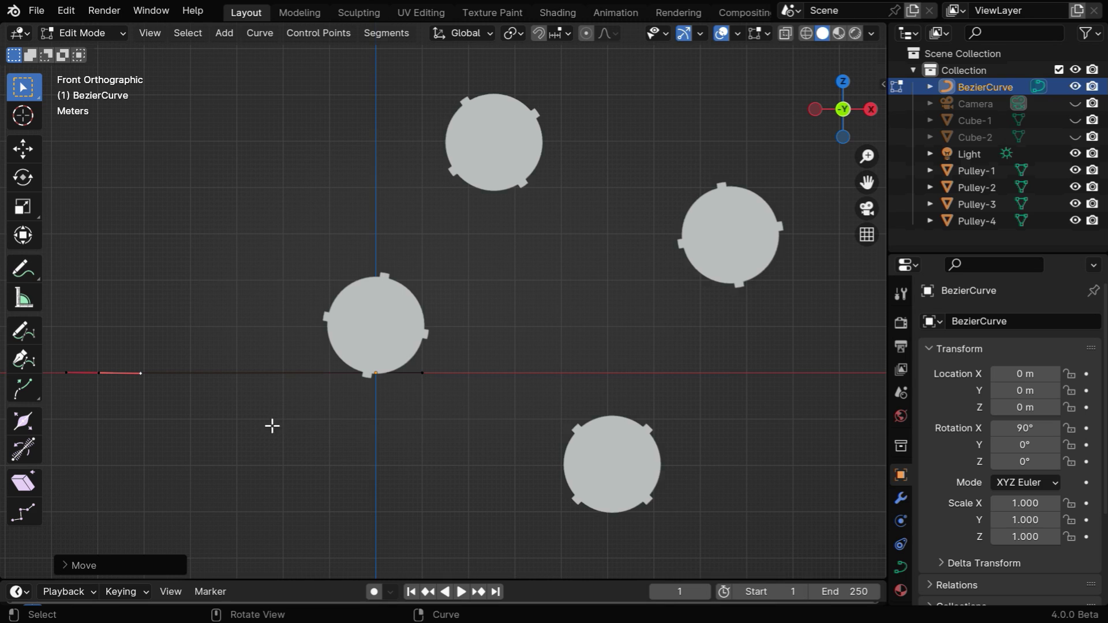
Extrude a new curve point onto the lower-left pulley and enable X-Ray to see through pulleys
{"action": "left_click", "coordinate": [419, 373]}
{"action": "key", "text": "g"}
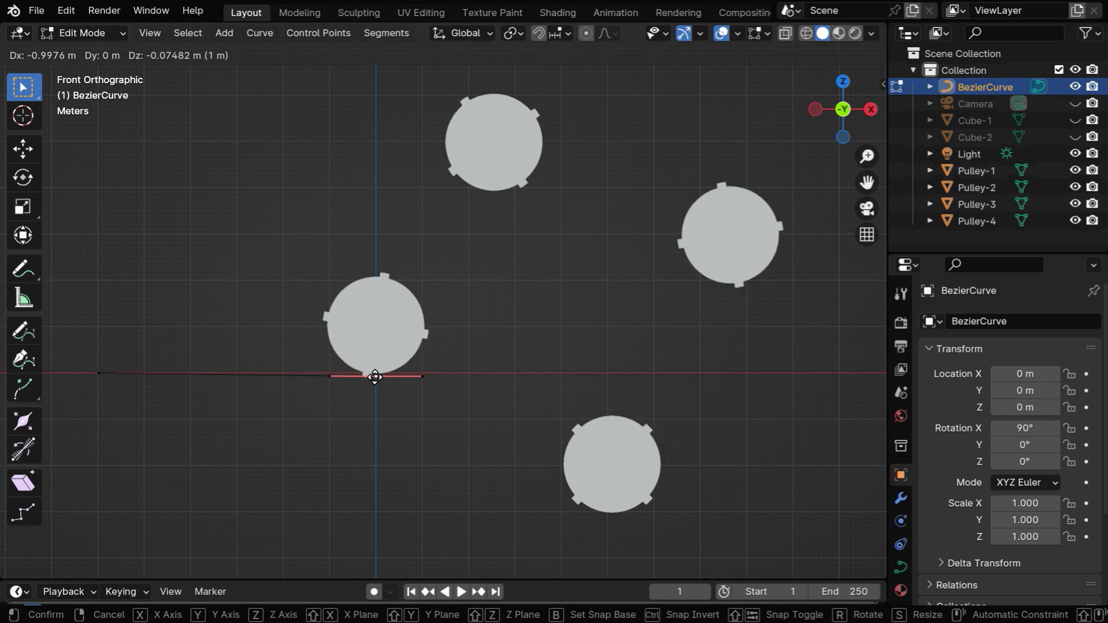
{"action": "left_click", "coordinate": [375, 375]}
{"action": "key", "text": "g"}
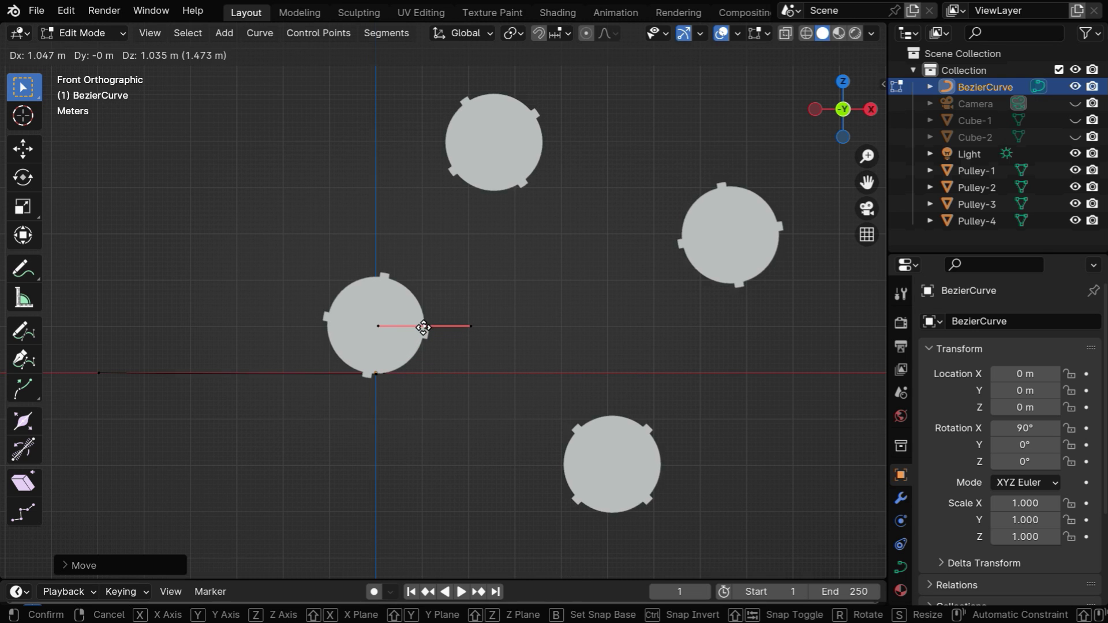
{"action": "left_click", "coordinate": [423, 327]}
{"action": "scroll", "coordinate": [426, 349], "scroll_direction": "up", "scroll_amount": 3}
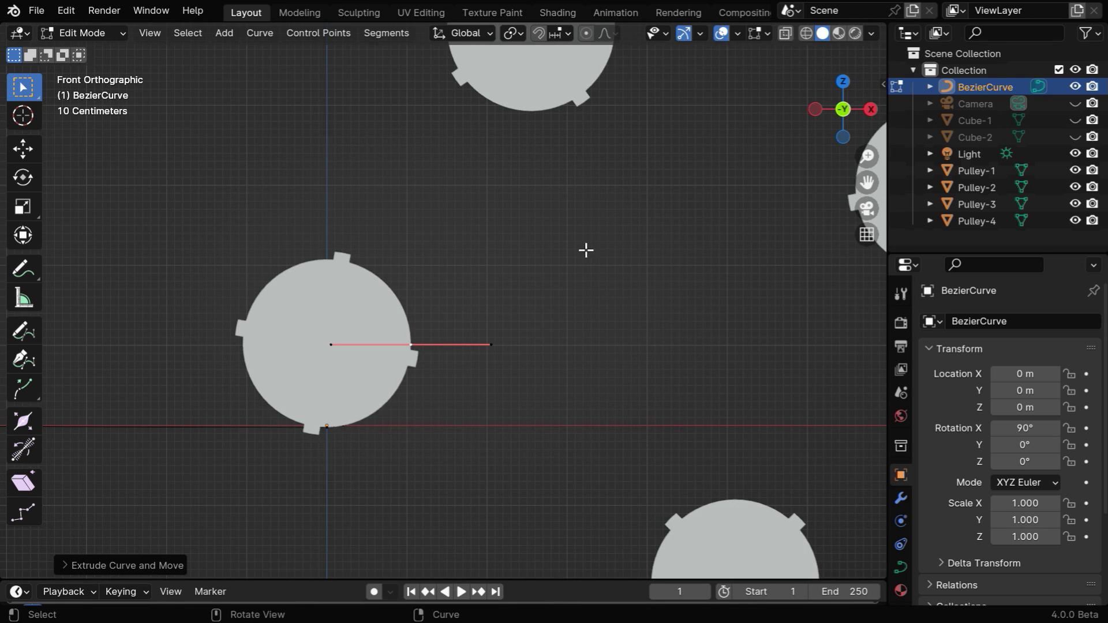
{"action": "left_click", "coordinate": [786, 34]}
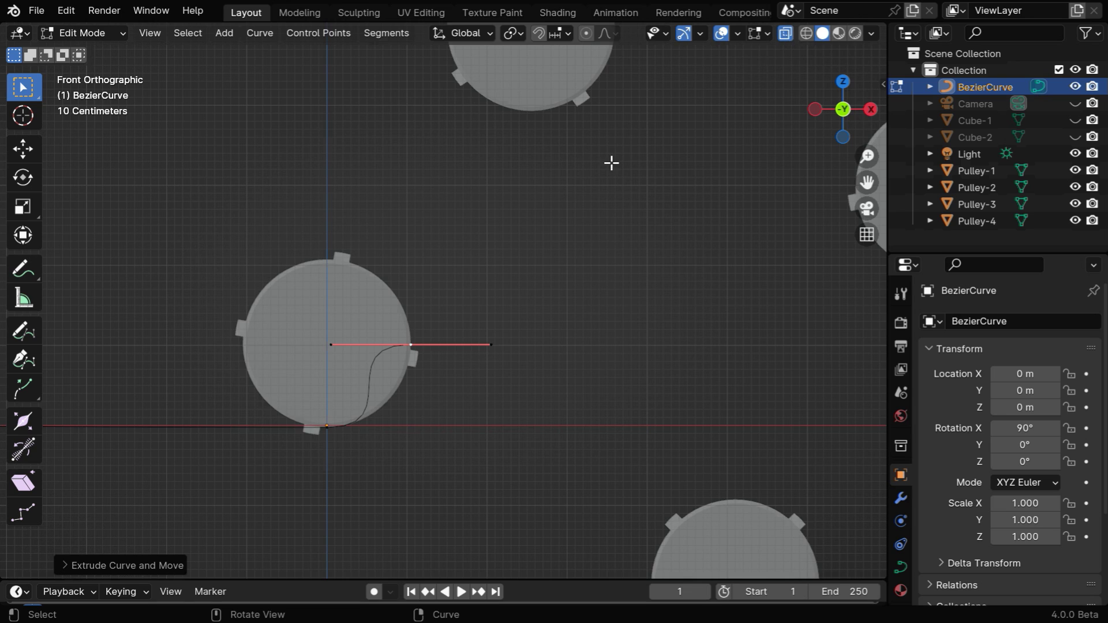
{"action": "scroll", "coordinate": [347, 433], "scroll_direction": "up", "scroll_amount": 1}
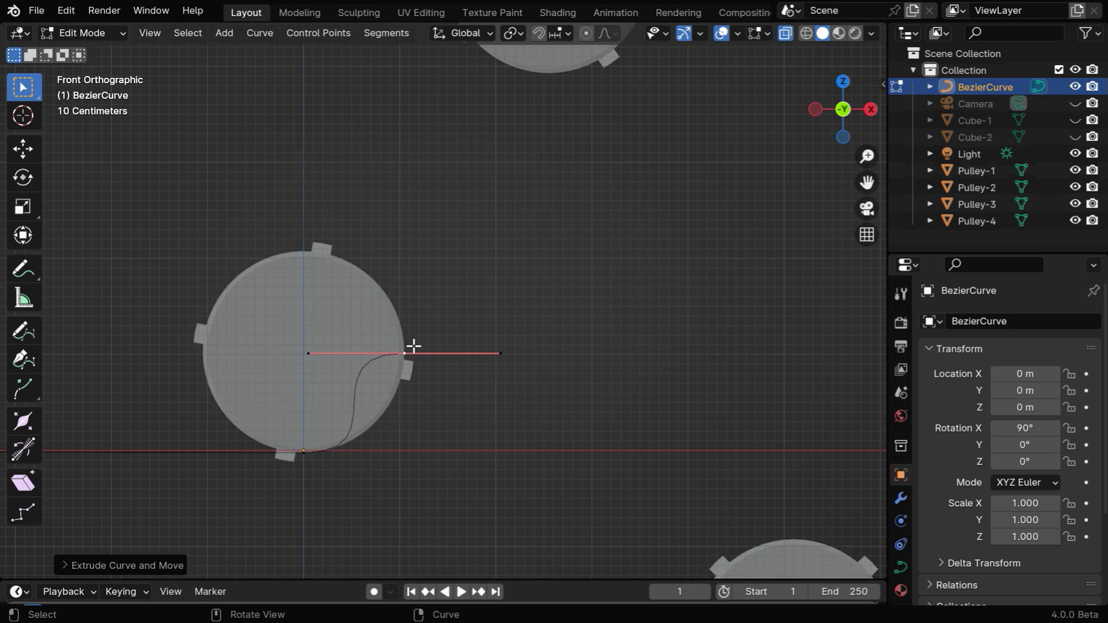
{"action": "left_click", "coordinate": [330, 467]}
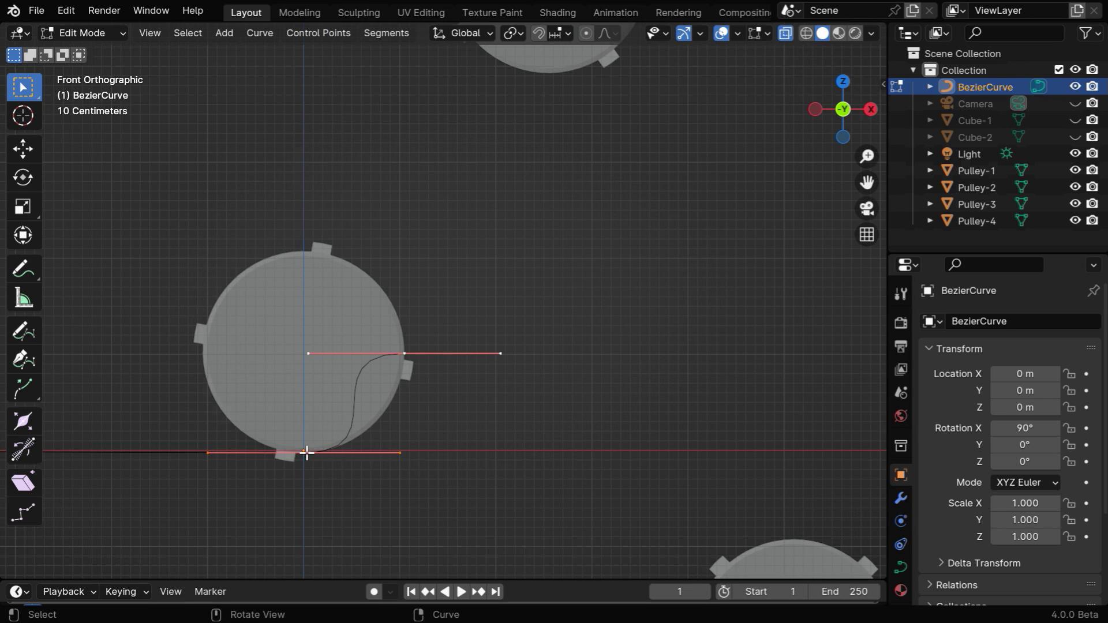
Set the point's handles to Free and bend the curve around the lower pulley toward the next one
{"action": "right_click", "coordinate": [307, 453]}
{"action": "mouse_move", "coordinate": [268, 410]}
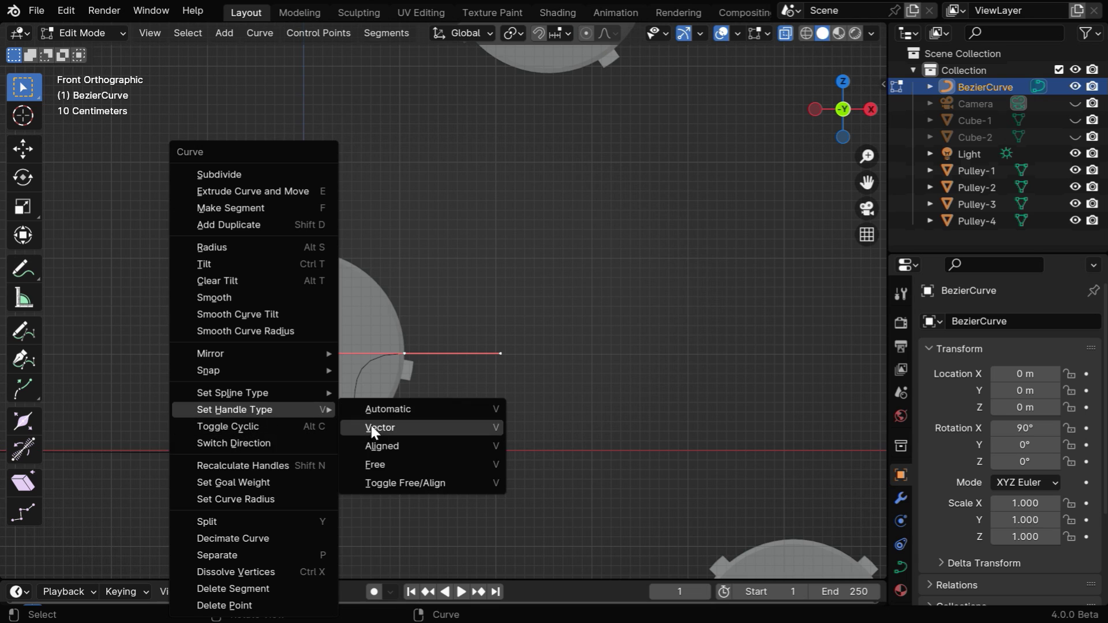
{"action": "left_click", "coordinate": [388, 462]}
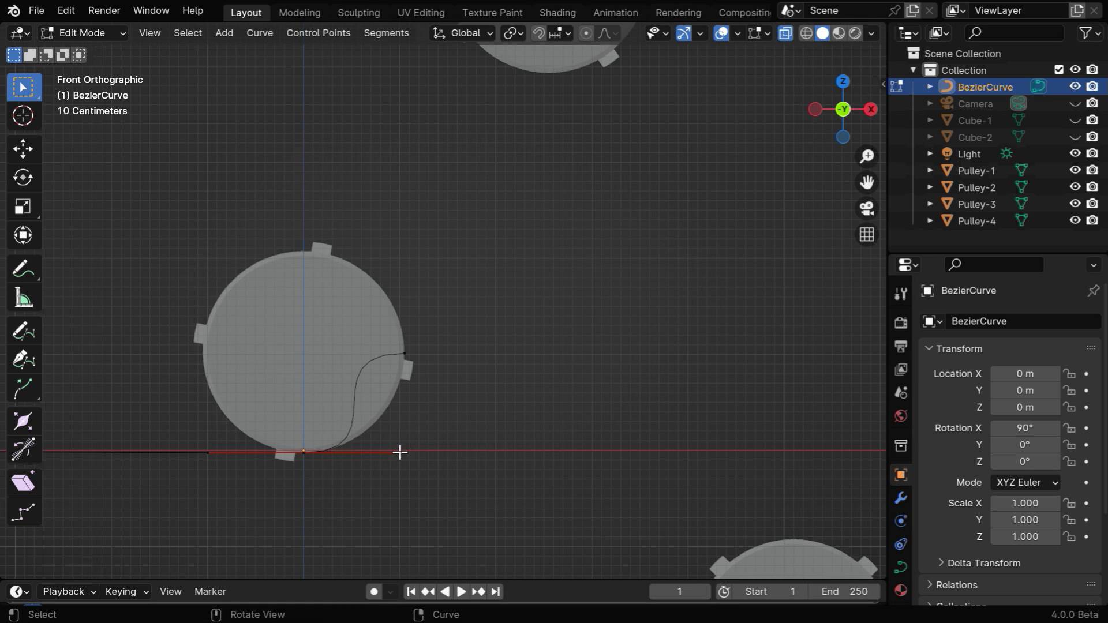
{"action": "left_click_drag", "start_coordinate": [398, 451], "coordinate": [355, 455]}
{"action": "left_click", "coordinate": [404, 354]}
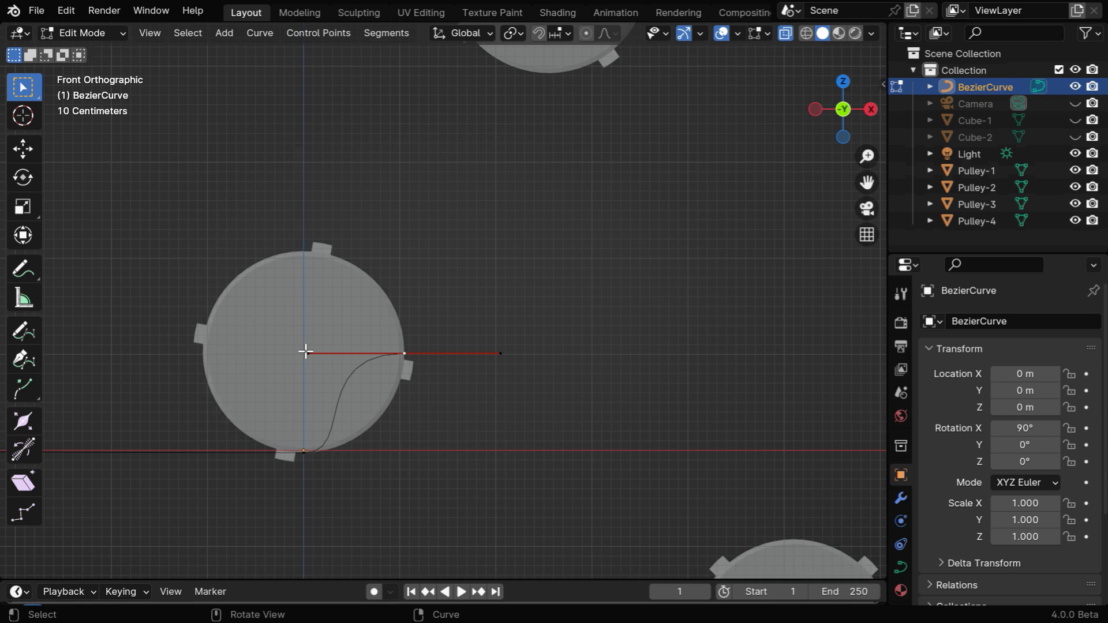
{"action": "left_click_drag", "start_coordinate": [306, 351], "coordinate": [433, 109]}
{"action": "scroll", "coordinate": [436, 403], "scroll_direction": "up", "scroll_amount": 3, "text": "shift"}
{"action": "scroll", "coordinate": [398, 420], "scroll_direction": "down", "scroll_amount": 2}
{"action": "scroll", "coordinate": [396, 485], "scroll_direction": "up", "scroll_amount": 3, "text": "shift"}
{"action": "left_click_drag", "start_coordinate": [396, 485], "coordinate": [416, 385]}
Wrap the curve over the top pulley, then frame all four pulleys in view
{"action": "left_click", "coordinate": [433, 218]}
{"action": "scroll", "coordinate": [482, 277], "scroll_direction": "up", "scroll_amount": 4, "text": "shift"}
{"action": "left_click_drag", "start_coordinate": [482, 277], "coordinate": [527, 245]}
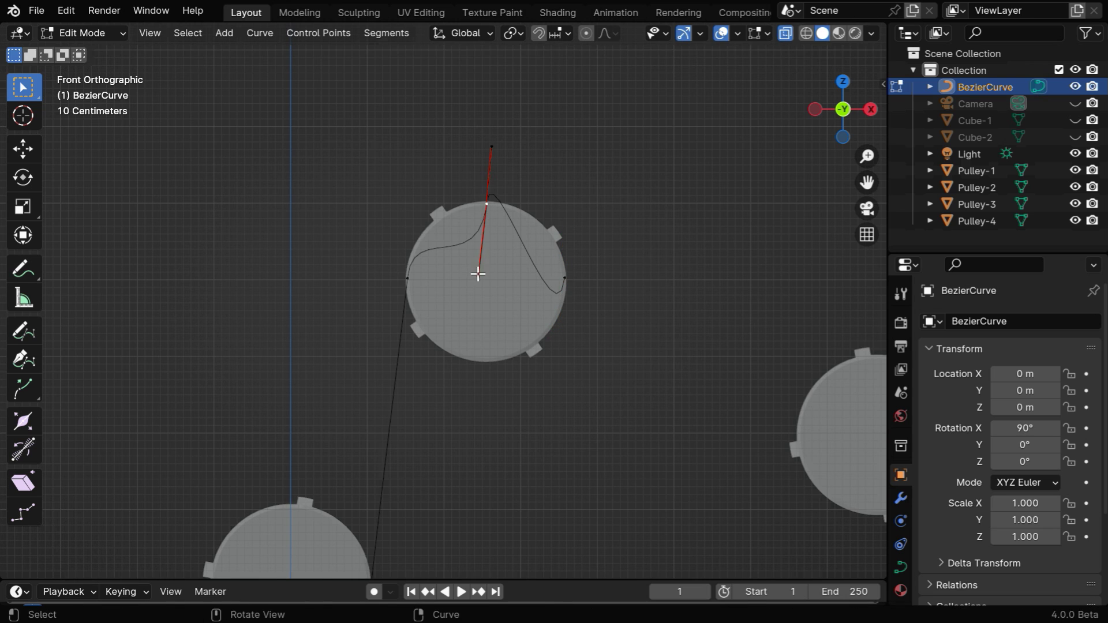
{"action": "left_click_drag", "start_coordinate": [479, 271], "coordinate": [413, 223]}
{"action": "key", "text": "Escape"}
{"action": "left_click_drag", "start_coordinate": [487, 204], "coordinate": [565, 347]}
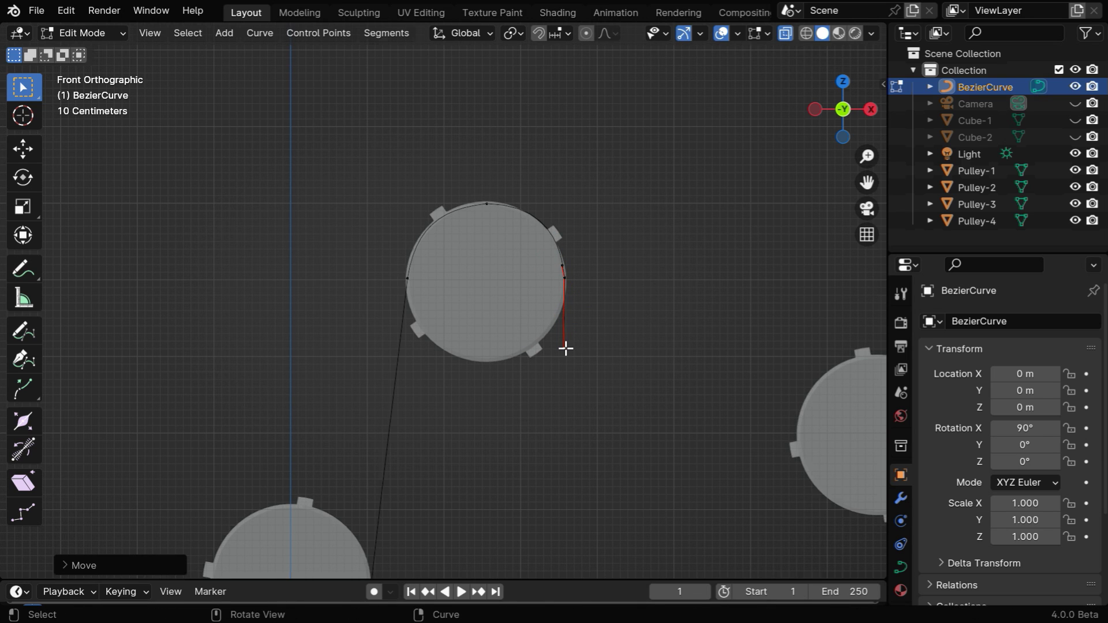
{"action": "scroll", "coordinate": [601, 350], "scroll_direction": "down", "scroll_amount": 5}
{"action": "middle_click_drag", "start_coordinate": [572, 415], "coordinate": [583, 275], "text": "shift"}
{"action": "middle_click_drag", "start_coordinate": [390, 369], "coordinate": [391, 339], "text": "ctrl"}
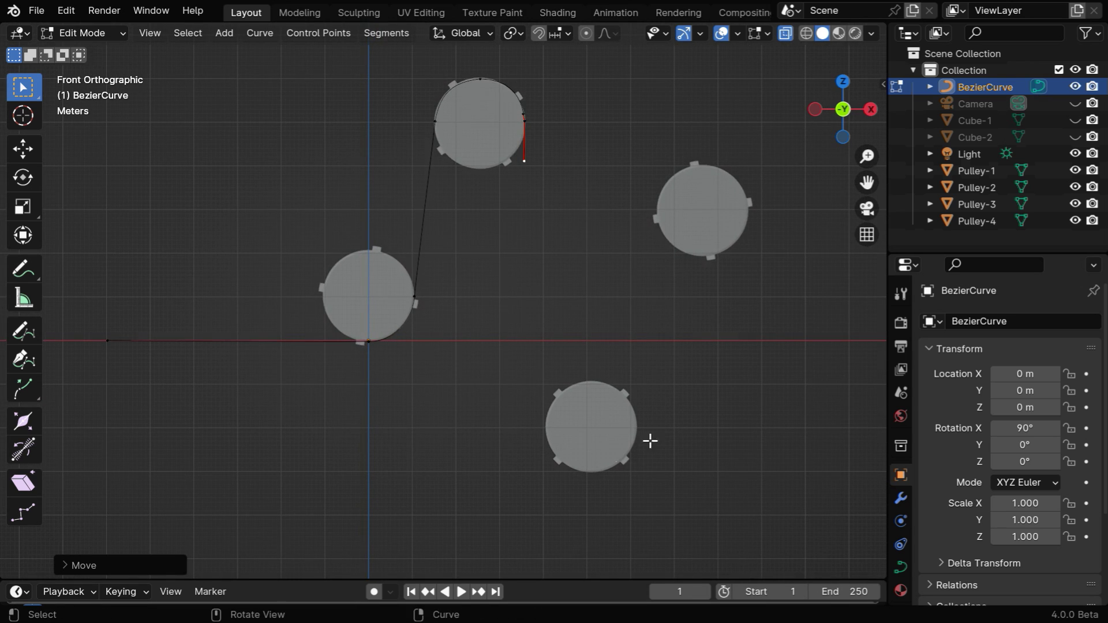
{"action": "key", "text": "ctrl+shift+z"}
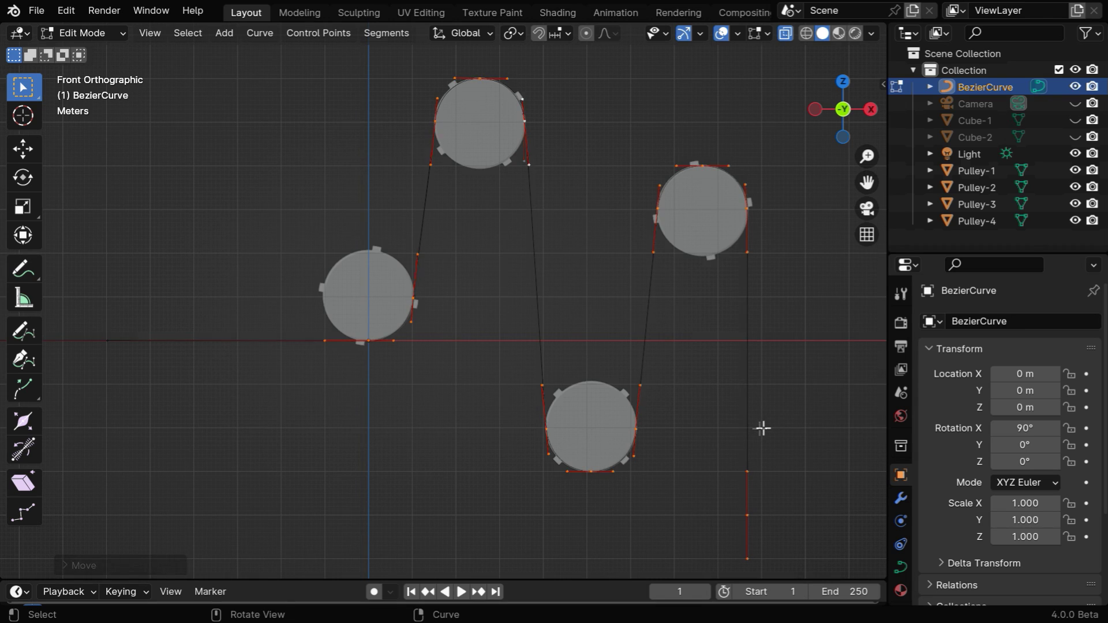
Turn X-Ray off, return to Object Mode, and add a cylinder at the origin
{"action": "left_click", "coordinate": [785, 33]}
{"action": "left_click", "coordinate": [96, 33]}
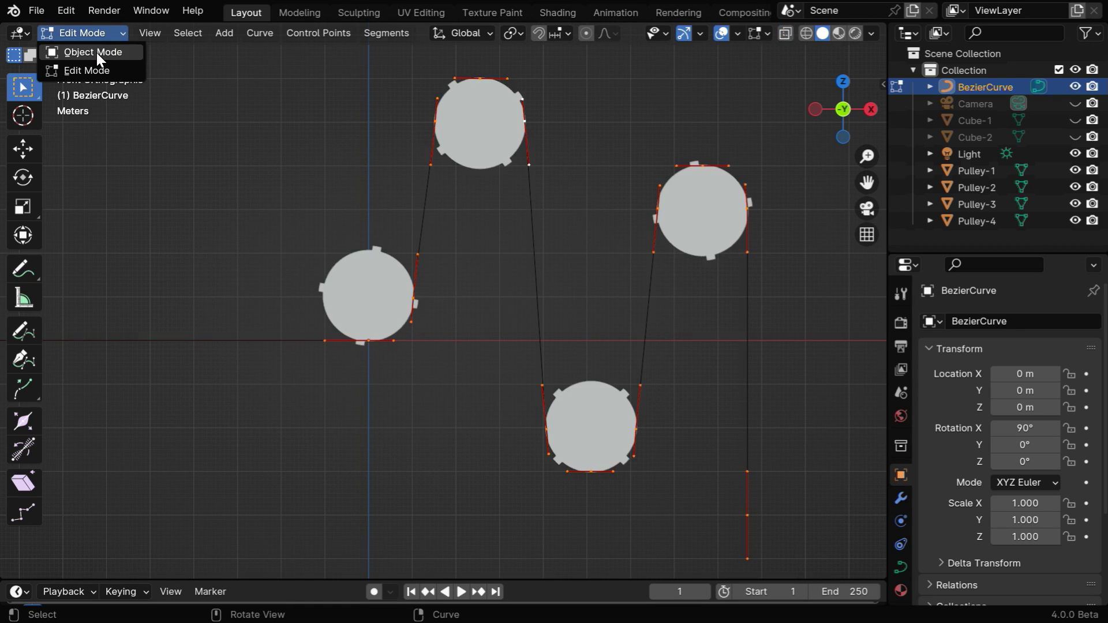
{"action": "left_click", "coordinate": [92, 52]}
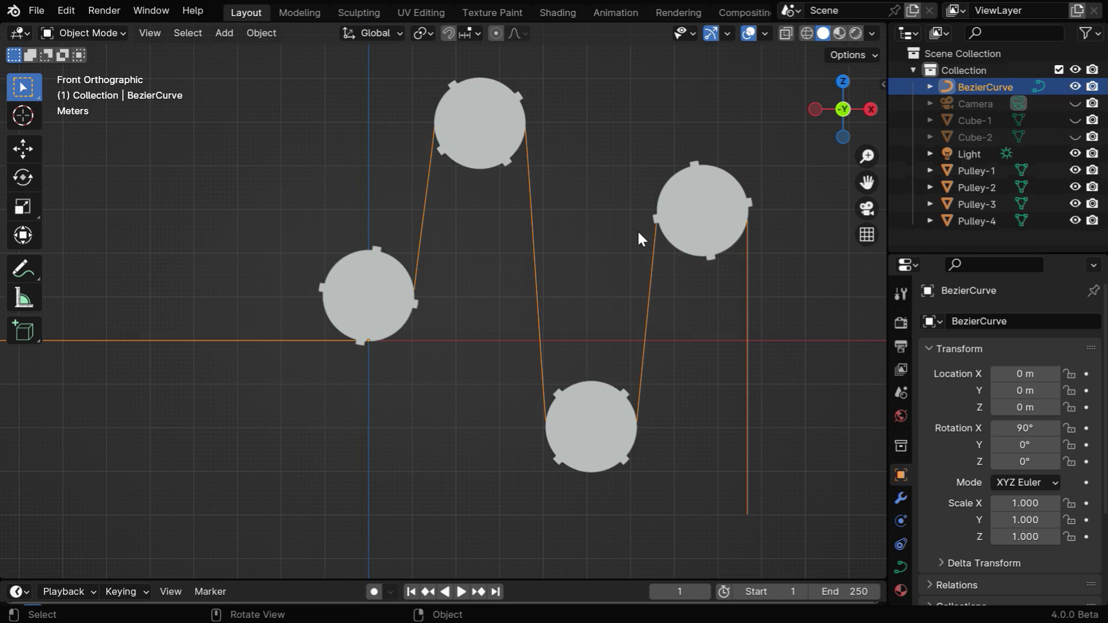
{"action": "left_click", "coordinate": [225, 35]}
{"action": "mouse_move", "coordinate": [231, 51]}
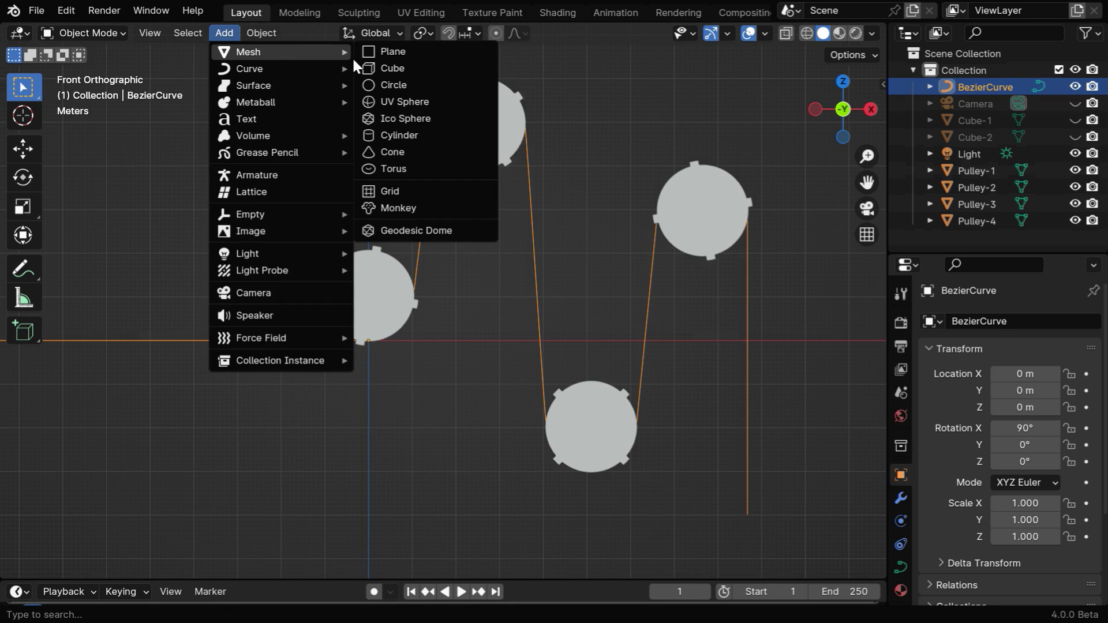
{"action": "left_click", "coordinate": [395, 138]}
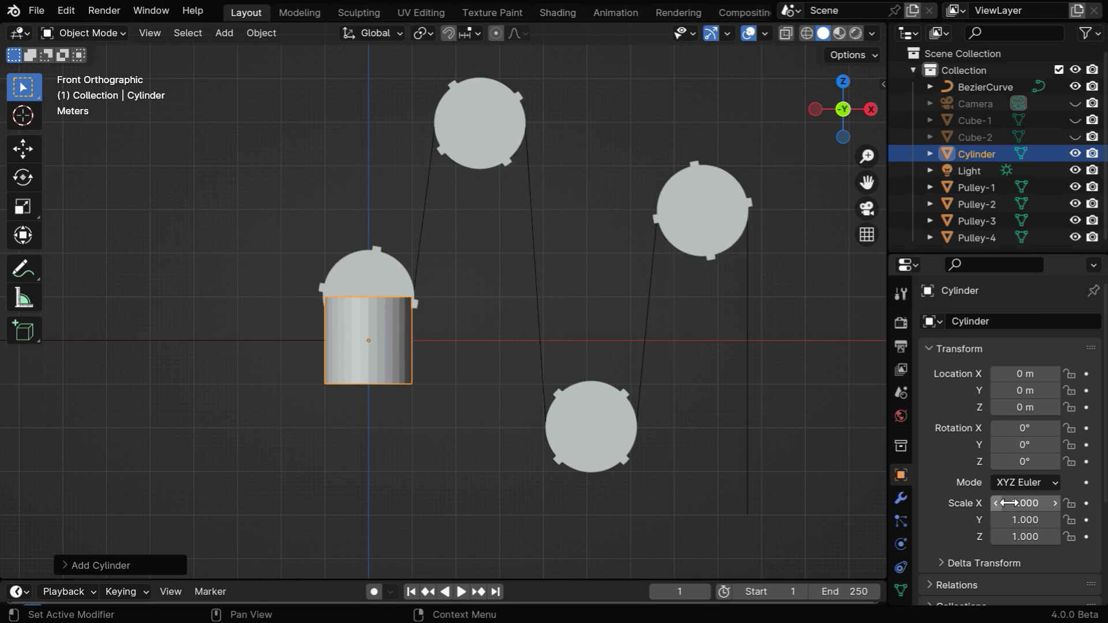
Scale the cylinder to 0.05 on X/Y and 20 on Z, rotated 90° on Y
{"action": "left_click_drag", "start_coordinate": [1020, 503], "coordinate": [1020, 520]}
{"action": "type", "text": ".05"}
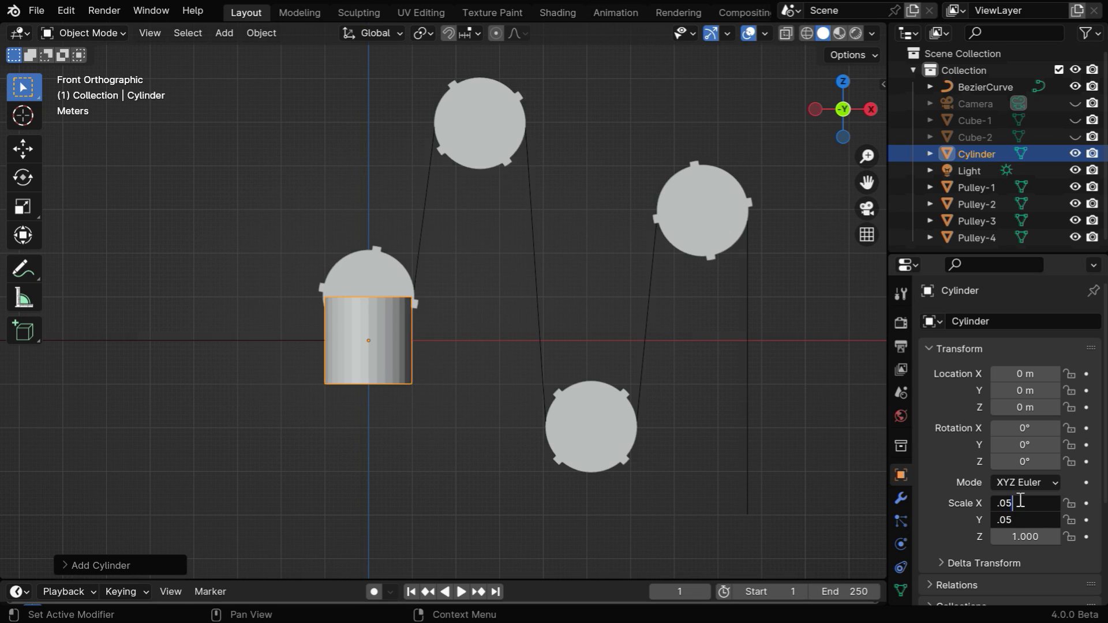
{"action": "key", "text": "Return"}
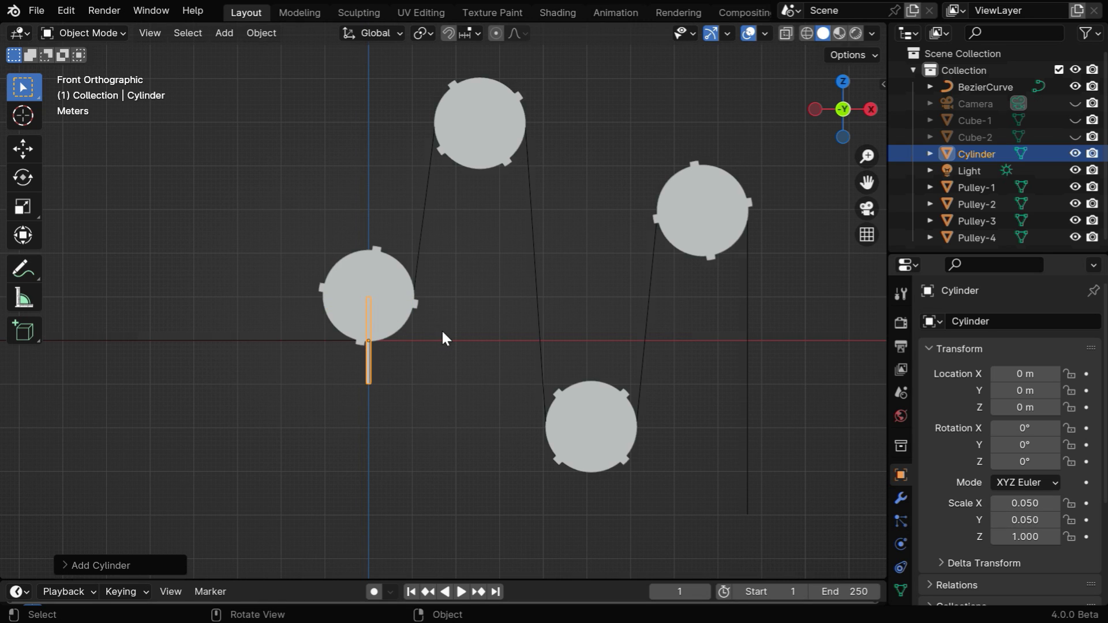
{"action": "left_click", "coordinate": [1033, 445]}
{"action": "type", "text": "9"}
{"action": "key", "text": "Return"}
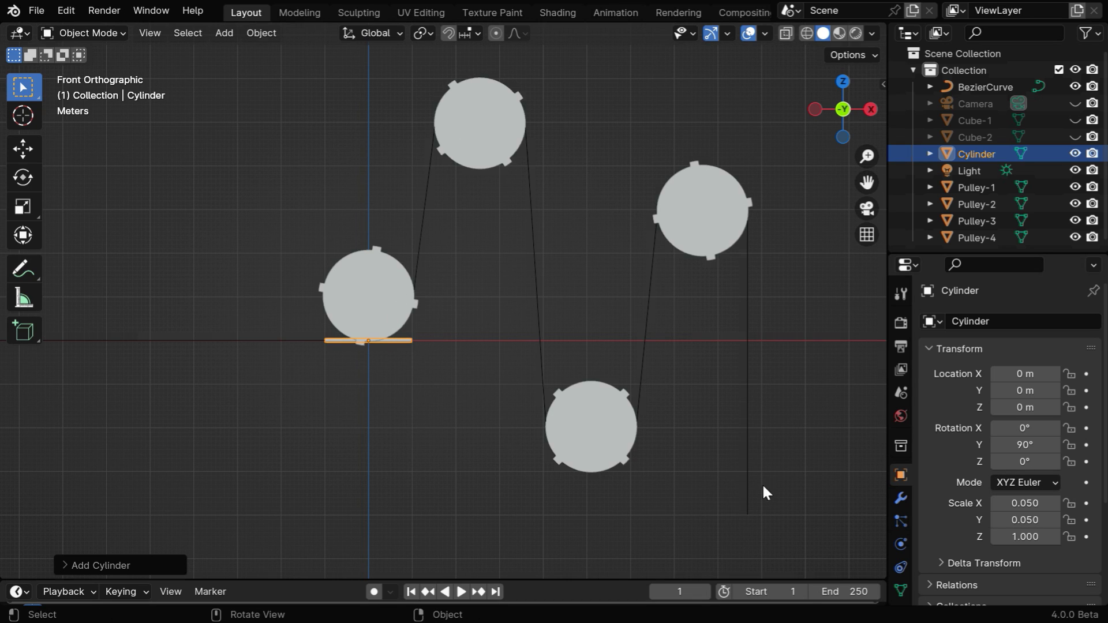
{"action": "left_click", "coordinate": [1004, 537]}
{"action": "type", "text": "20"}
{"action": "key", "text": "Return"}
{"action": "middle_click_drag", "start_coordinate": [421, 340], "coordinate": [426, 433], "text": "ctrl"}
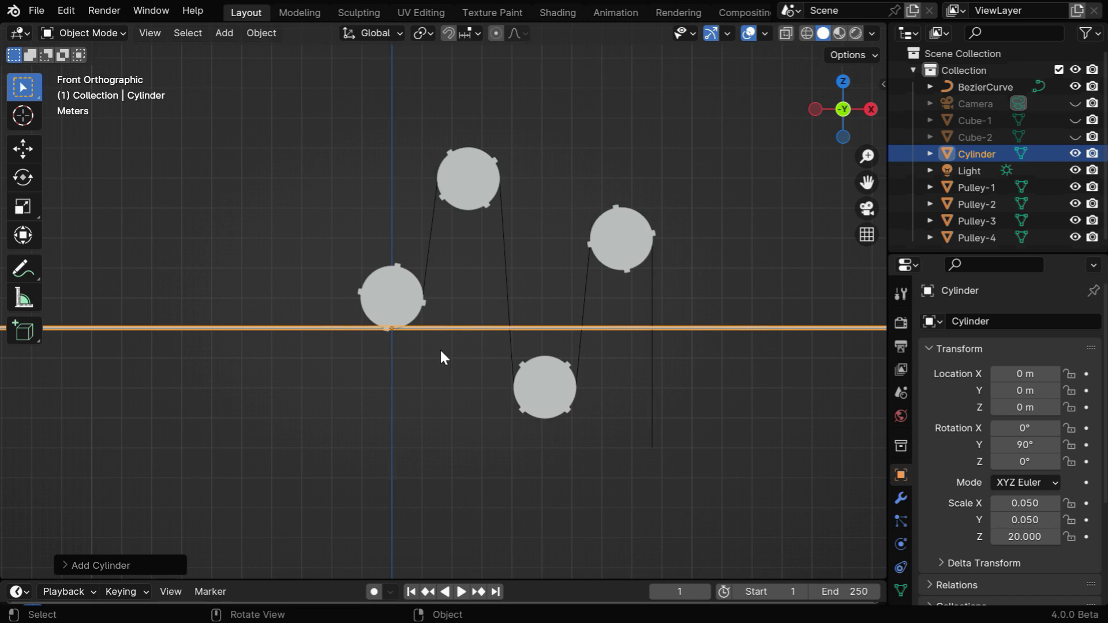
In Edit Mode, add a loop cut across the Cylinder bar
{"action": "left_click", "coordinate": [95, 35]}
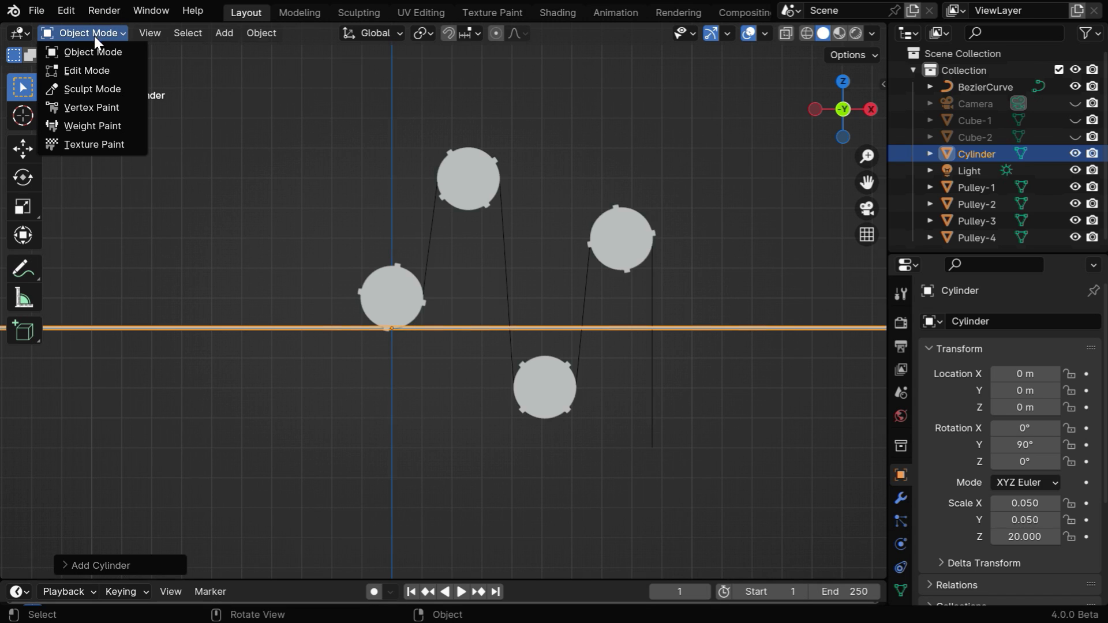
{"action": "left_click", "coordinate": [98, 70]}
{"action": "scroll", "coordinate": [282, 460], "scroll_direction": "up", "scroll_amount": 6}
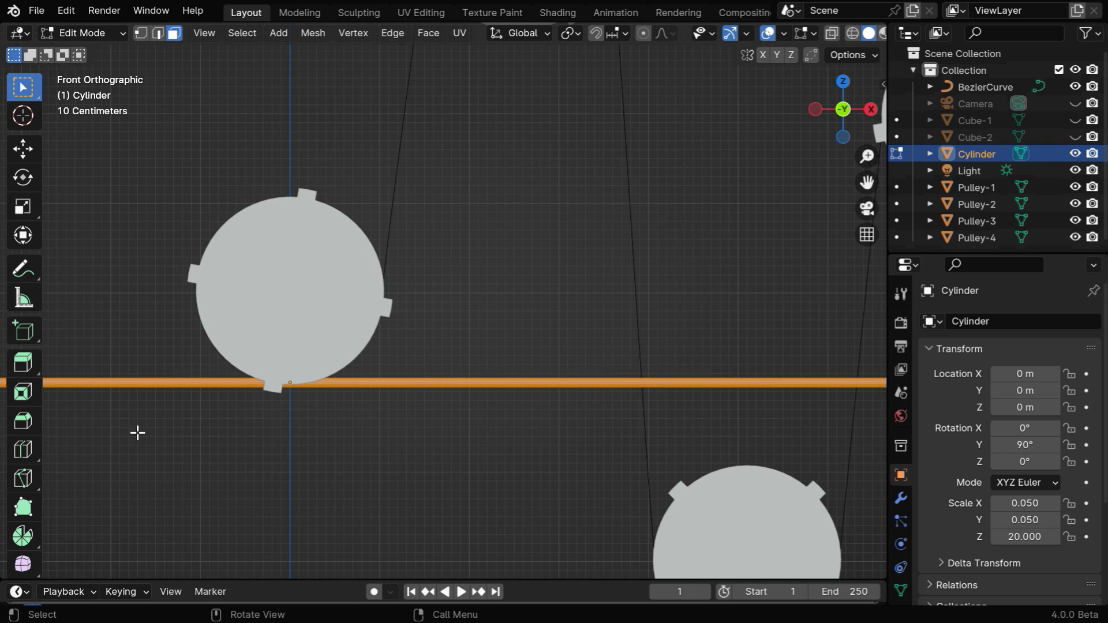
{"action": "left_click", "coordinate": [24, 448]}
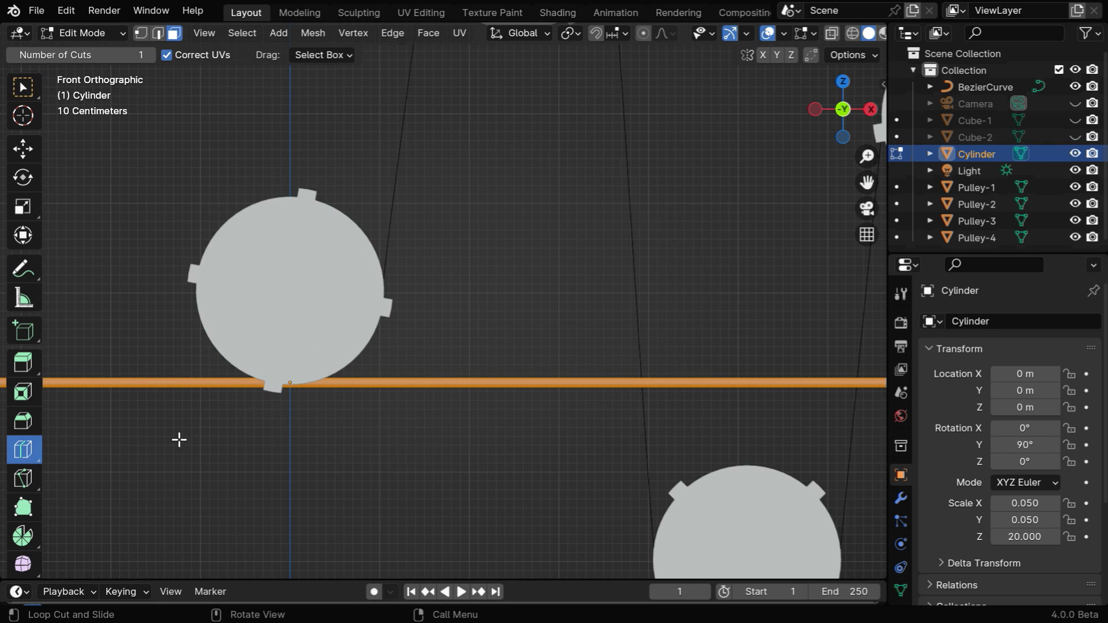
{"action": "left_click", "coordinate": [290, 384]}
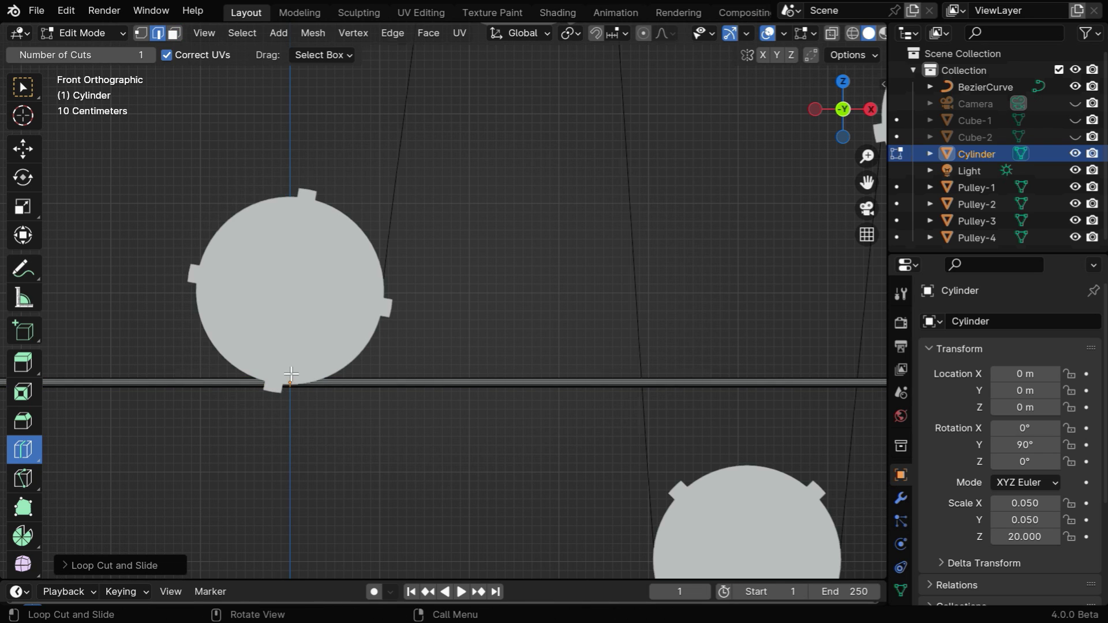
Raise the loop cut count to 512 and return to Object Mode
{"action": "left_click", "coordinate": [68, 564]}
{"action": "left_click", "coordinate": [254, 412]}
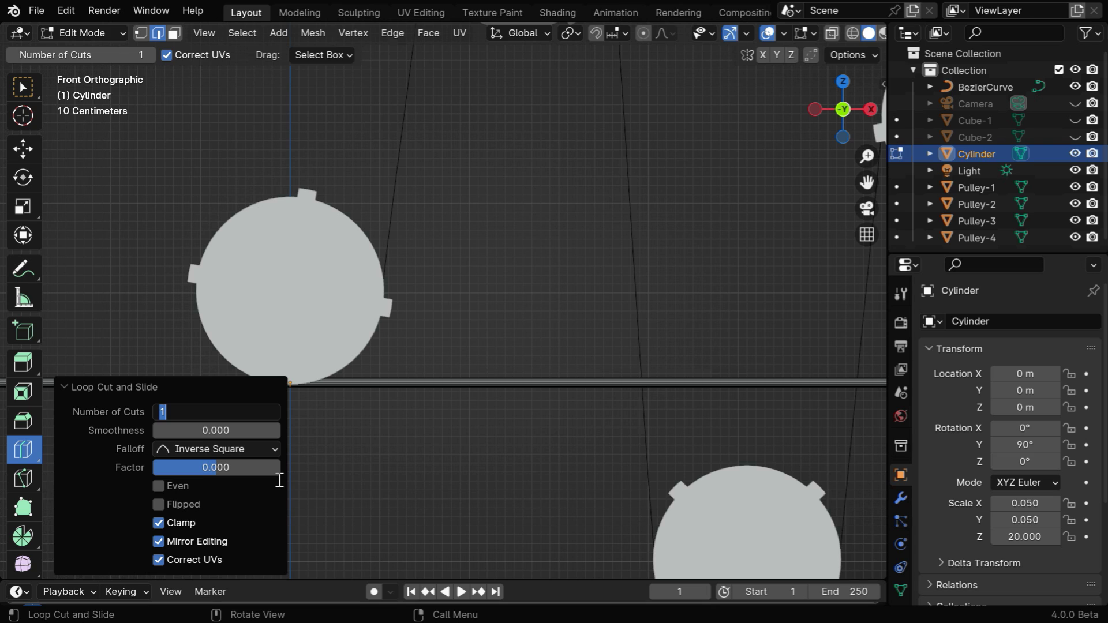
{"action": "type", "text": "256"}
{"action": "key", "text": "Return"}
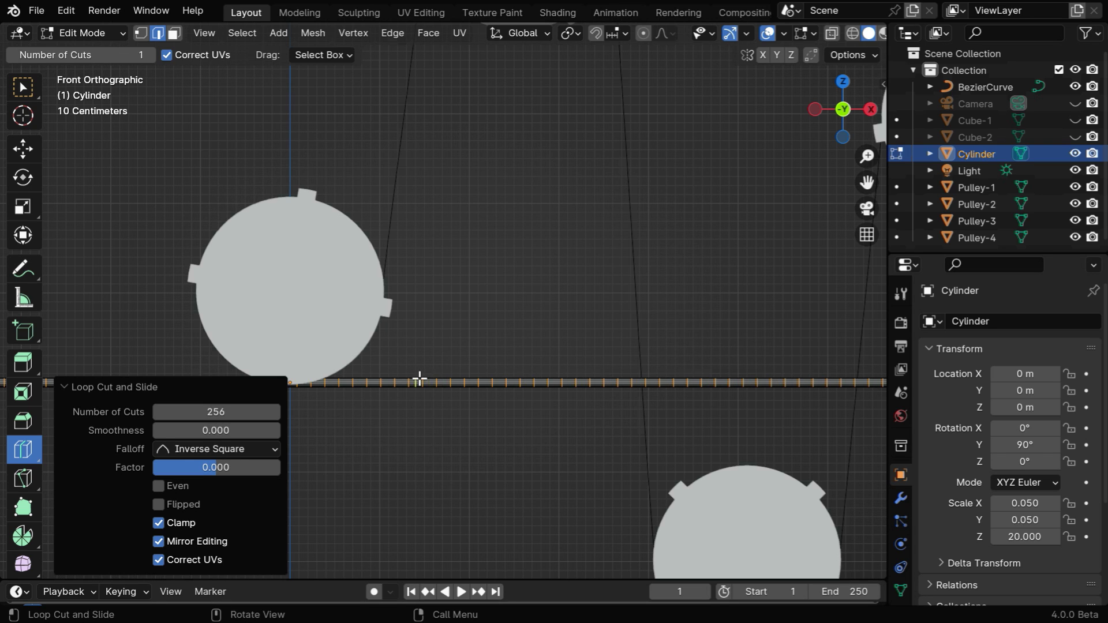
{"action": "left_click", "coordinate": [248, 412]}
{"action": "type", "text": "512"}
{"action": "key", "text": "Return"}
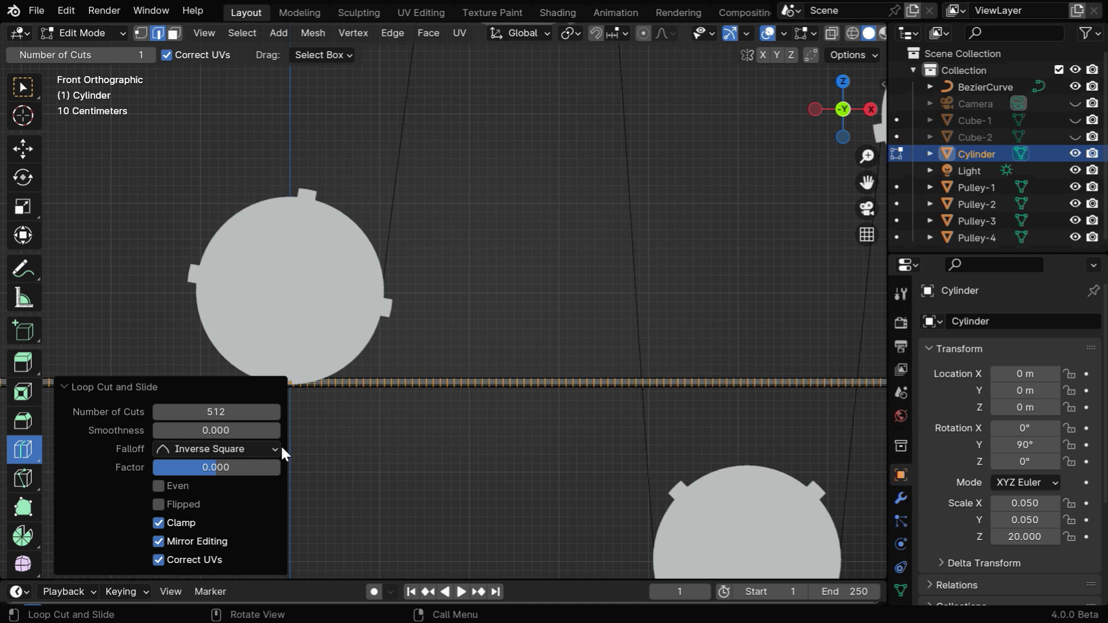
{"action": "left_click", "coordinate": [64, 387]}
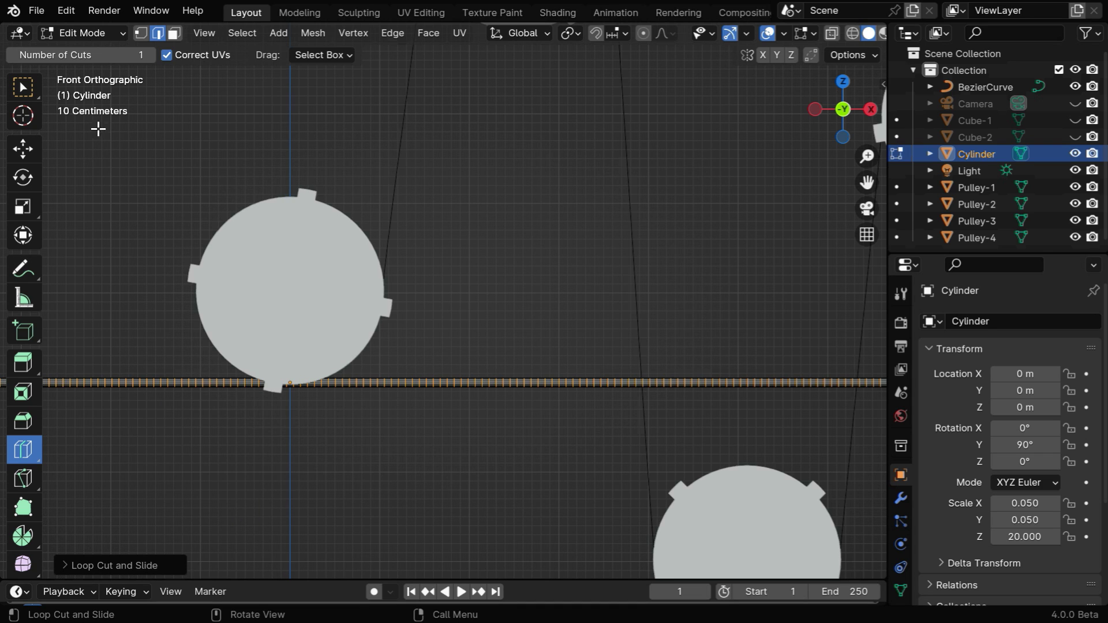
{"action": "left_click", "coordinate": [109, 33]}
{"action": "left_click", "coordinate": [112, 51]}
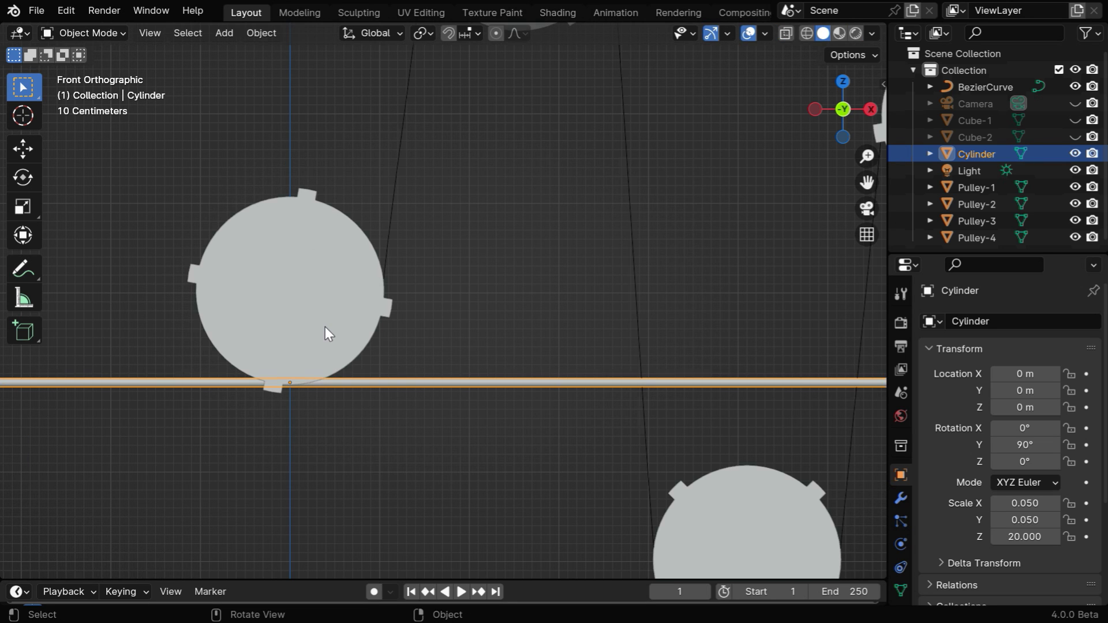
{"action": "middle_click_drag", "start_coordinate": [324, 326], "coordinate": [373, 519], "text": "ctrl"}
Add a Curve deform modifier to the Cylinder with BezierCurve as its curve object
{"action": "left_click", "coordinate": [901, 498]}
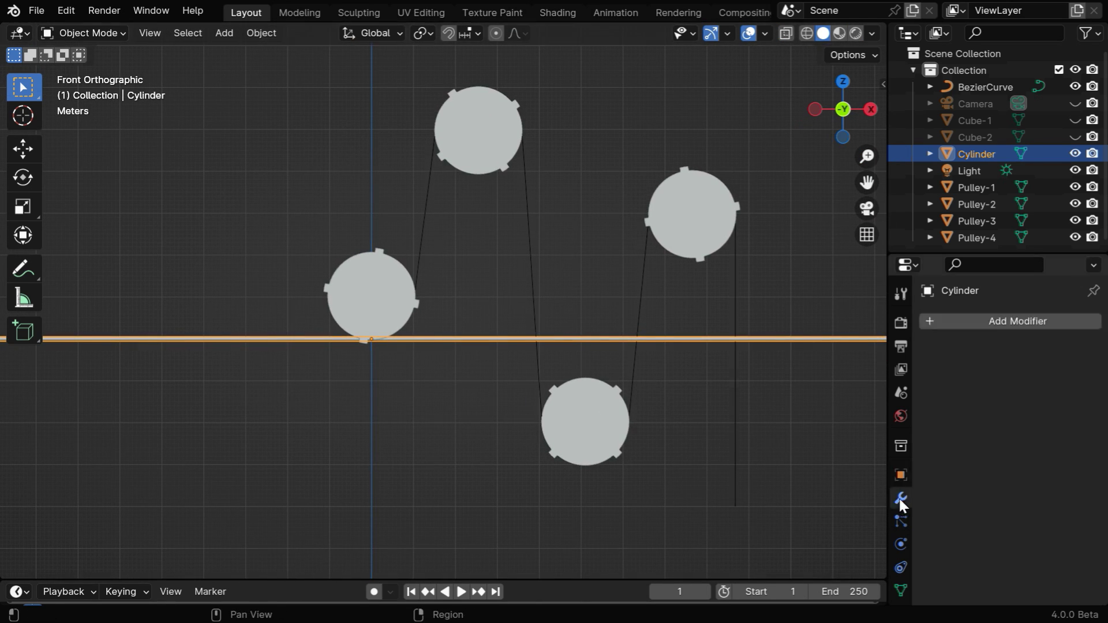
{"action": "left_click", "coordinate": [962, 317]}
{"action": "mouse_move", "coordinate": [963, 321]}
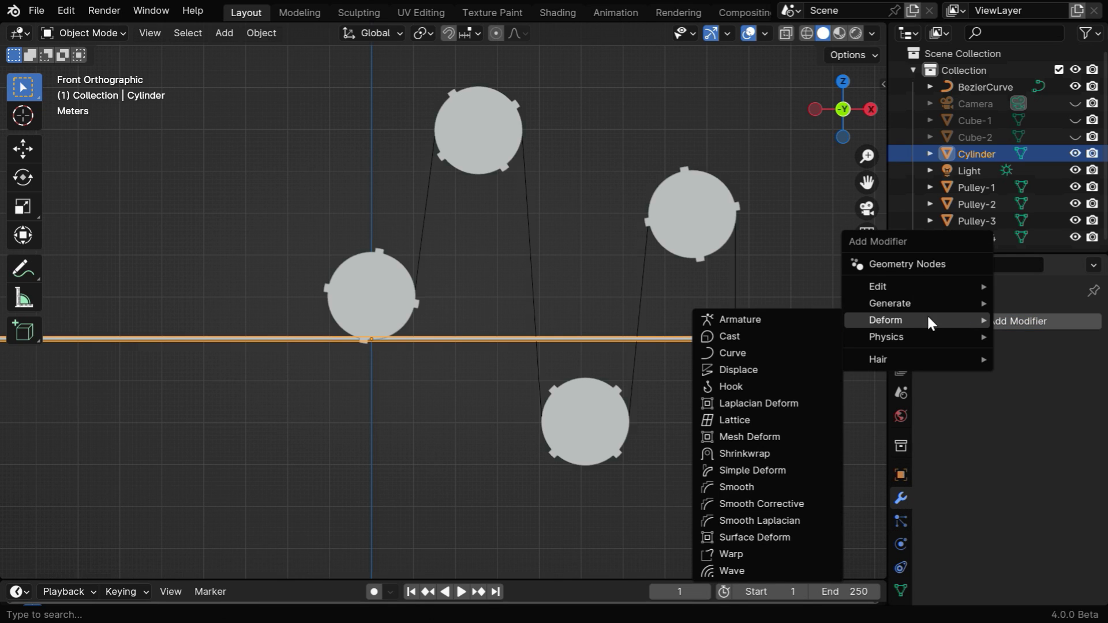
{"action": "left_click", "coordinate": [757, 357]}
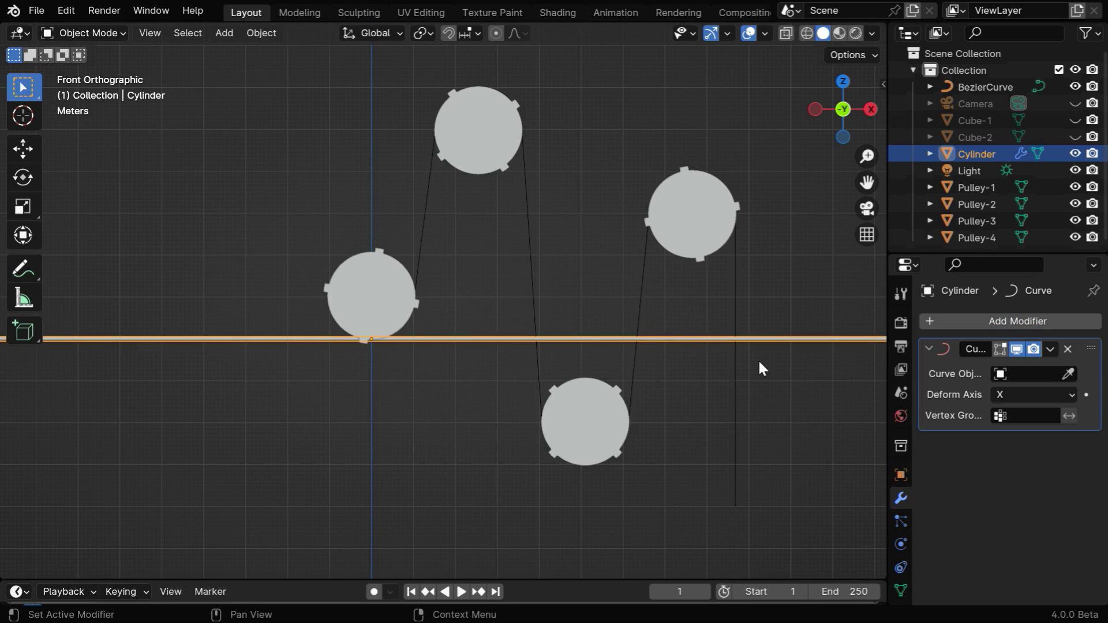
{"action": "left_click", "coordinate": [1001, 375]}
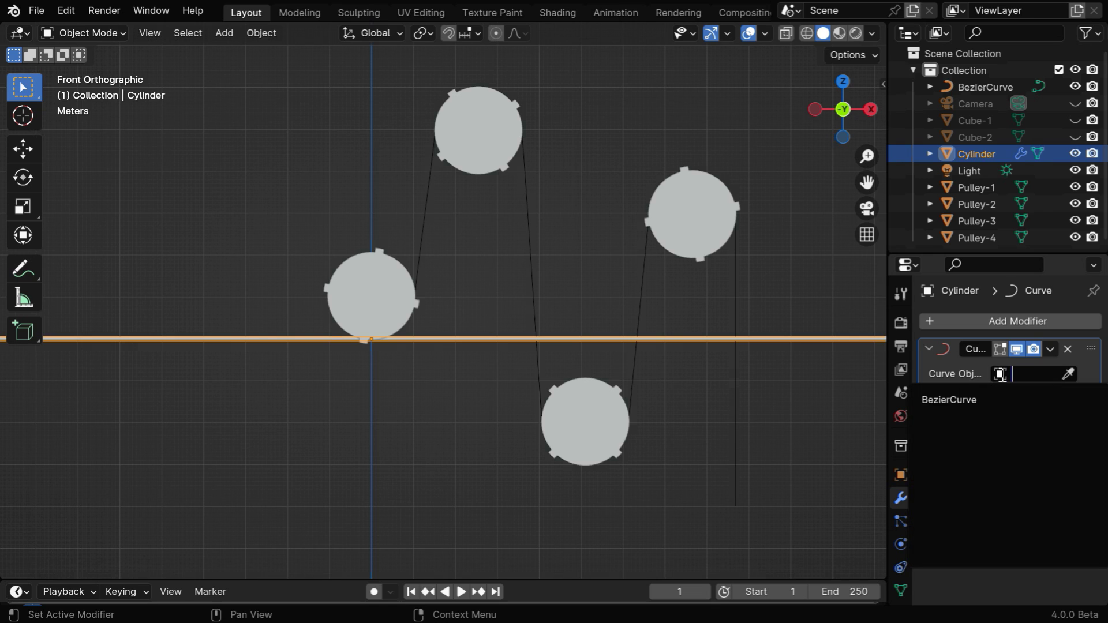
{"action": "left_click", "coordinate": [954, 400]}
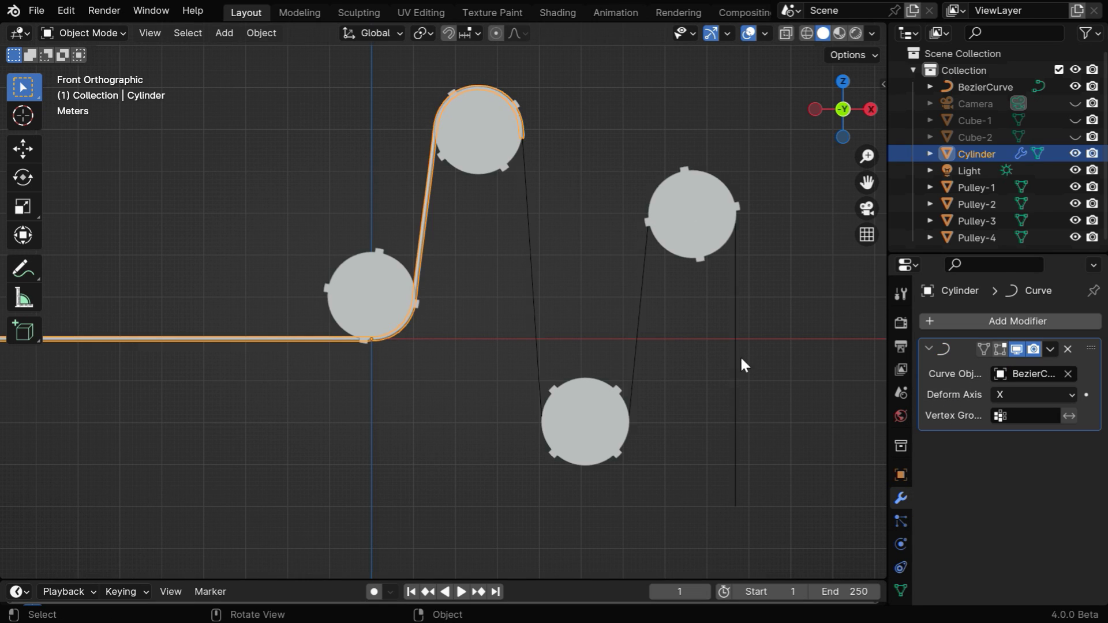
Slide the Cylinder's Location X along the curve and set it to exactly 26 m
{"action": "left_click", "coordinate": [900, 475]}
{"action": "left_click_drag", "start_coordinate": [1025, 374], "coordinate": [1101, 374]}
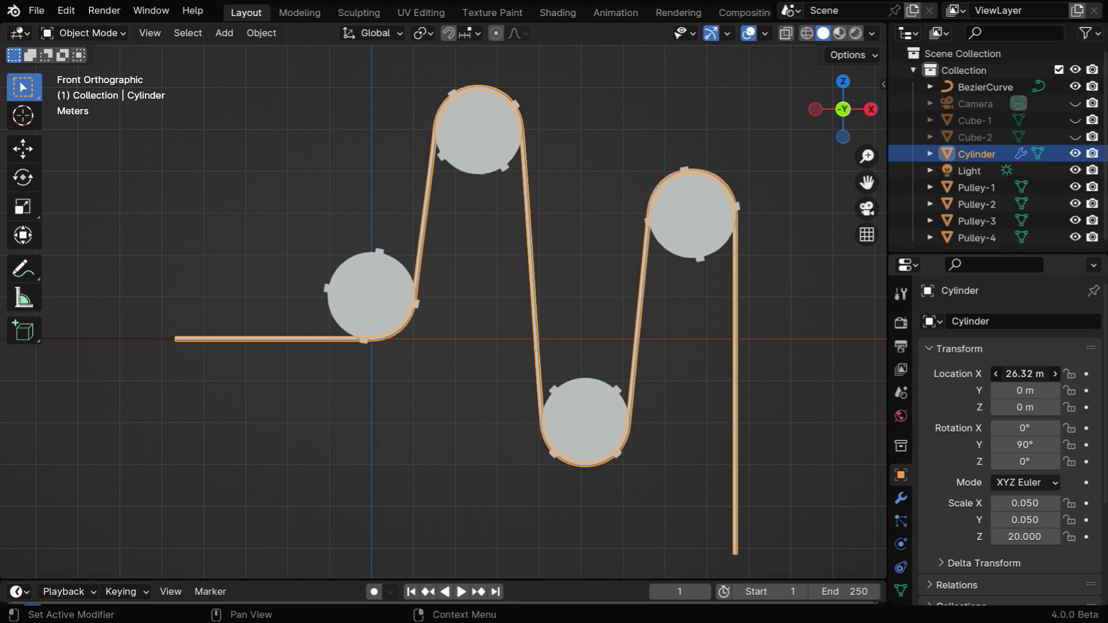
{"action": "left_click_drag", "start_coordinate": [1025, 373], "coordinate": [1028, 374]}
{"action": "left_click", "coordinate": [1025, 374]}
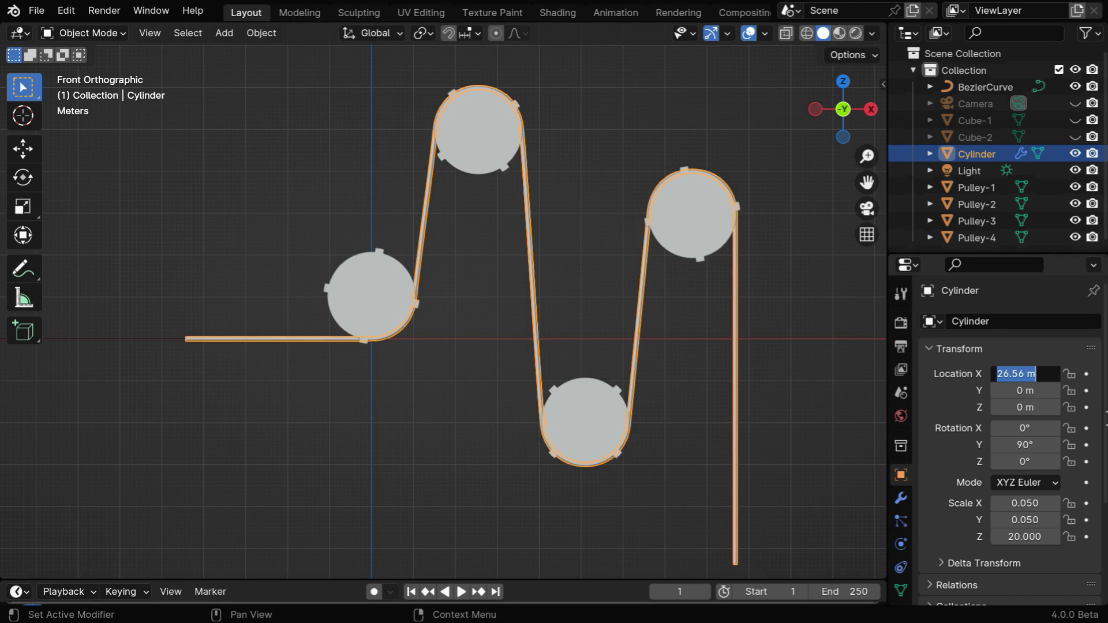
{"action": "type", "text": "26"}
{"action": "key", "text": "Return"}
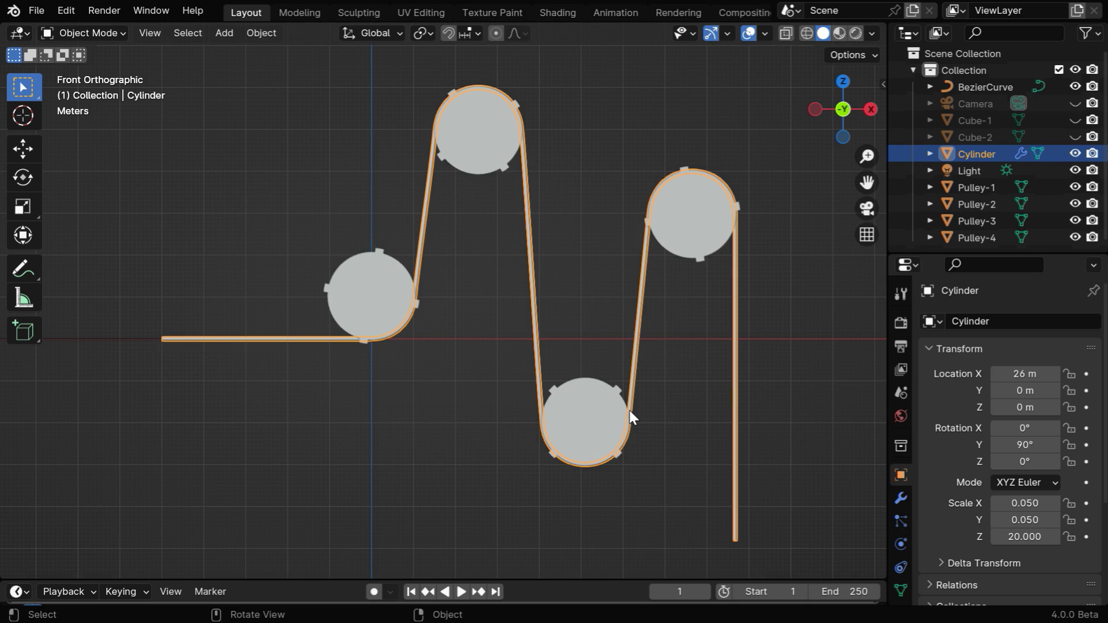
Select Pulley-1, test-spin its Y rotation from 6°, then reset it to 0°
{"action": "left_click", "coordinate": [365, 302]}
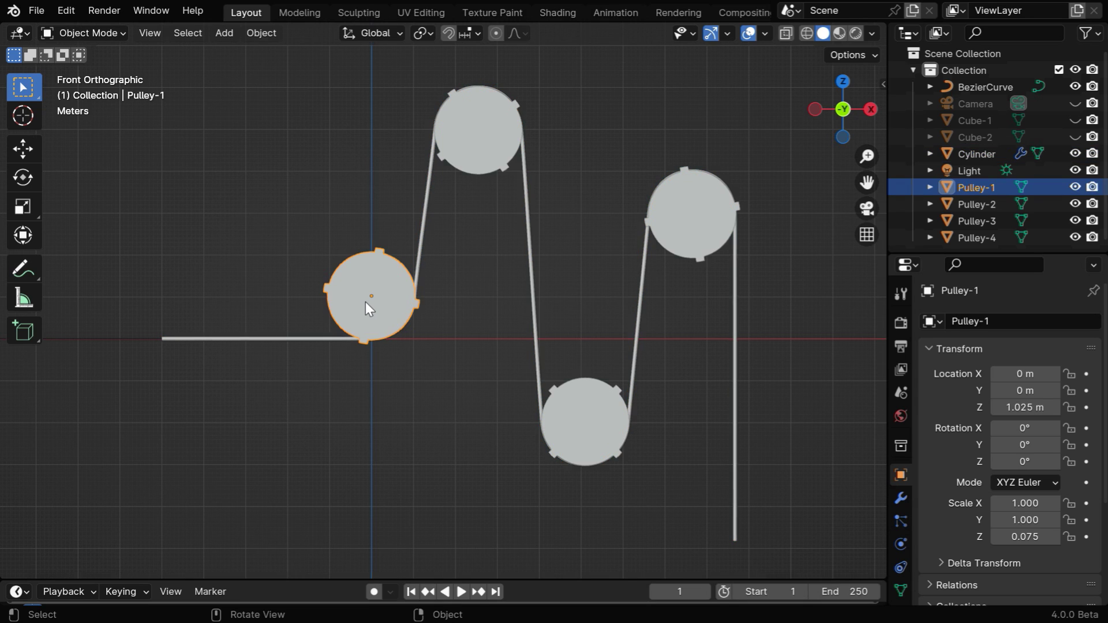
{"action": "left_click", "coordinate": [1024, 444]}
{"action": "type", "text": "6"}
{"action": "key", "text": "Return"}
{"action": "mouse_move", "coordinate": [1025, 444]}
{"action": "left_mouse_down"}
{"action": "mouse_move", "coordinate": [1009, 445]}
{"action": "mouse_move", "coordinate": [1048, 444]}
{"action": "mouse_move", "coordinate": [1036, 446]}
{"action": "left_mouse_up"}
{"action": "left_click", "coordinate": [1035, 445]}
{"action": "type", "text": "0"}
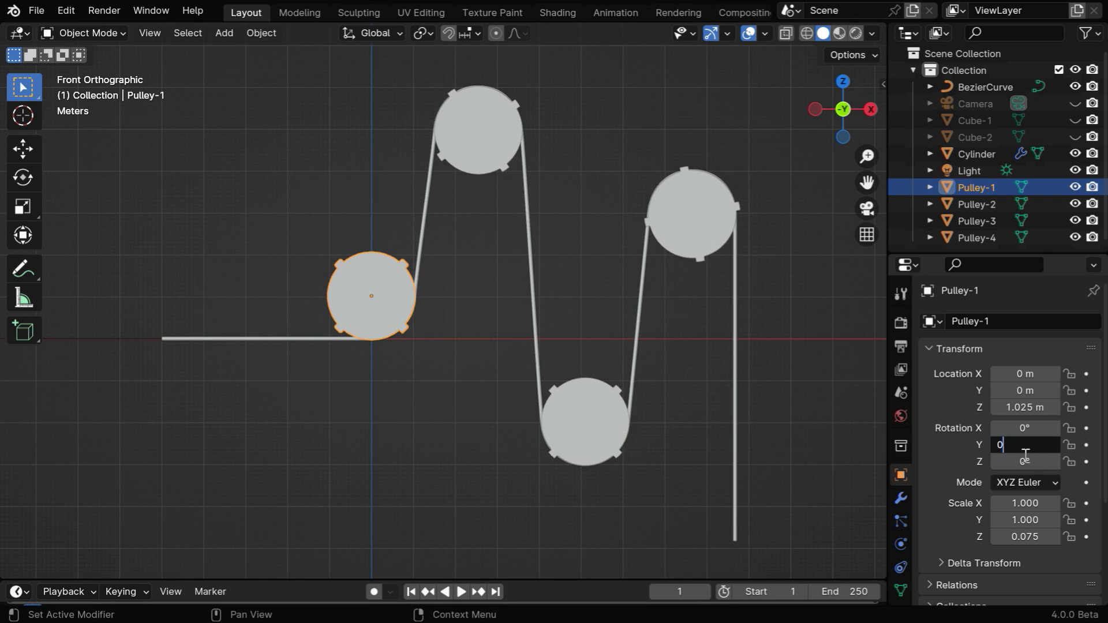
{"action": "key", "text": "Return"}
Add a driver to Pulley-1's Y rotation using Cylinder as source, expression prefixed with (26 - var)
{"action": "right_click", "coordinate": [1022, 445]}
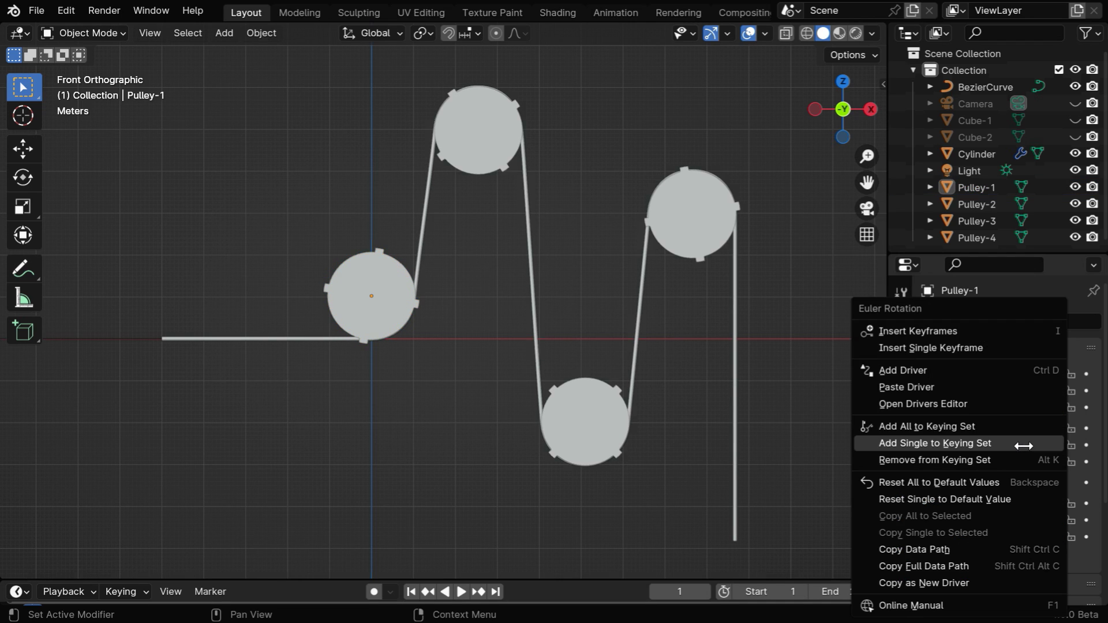
{"action": "left_click", "coordinate": [911, 370]}
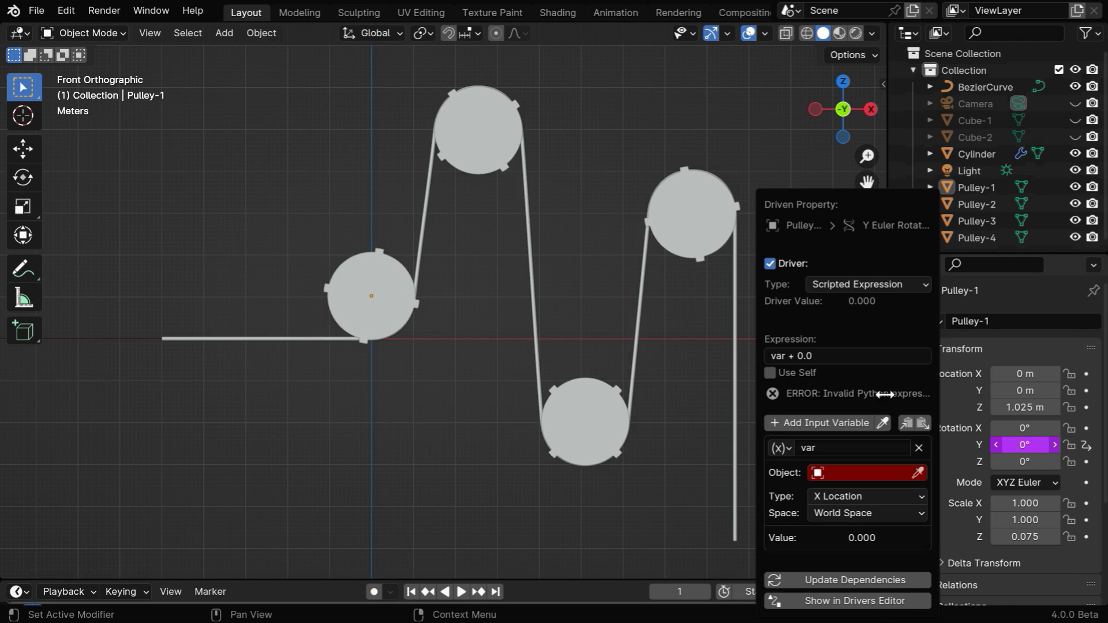
{"action": "left_click", "coordinate": [848, 473]}
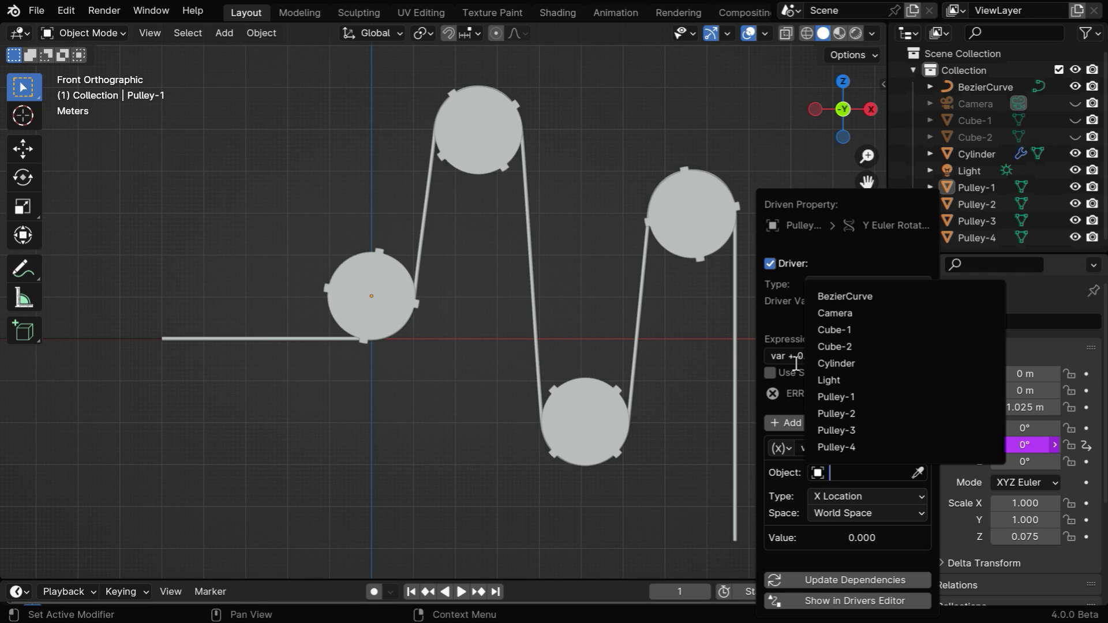
{"action": "left_click", "coordinate": [842, 362]}
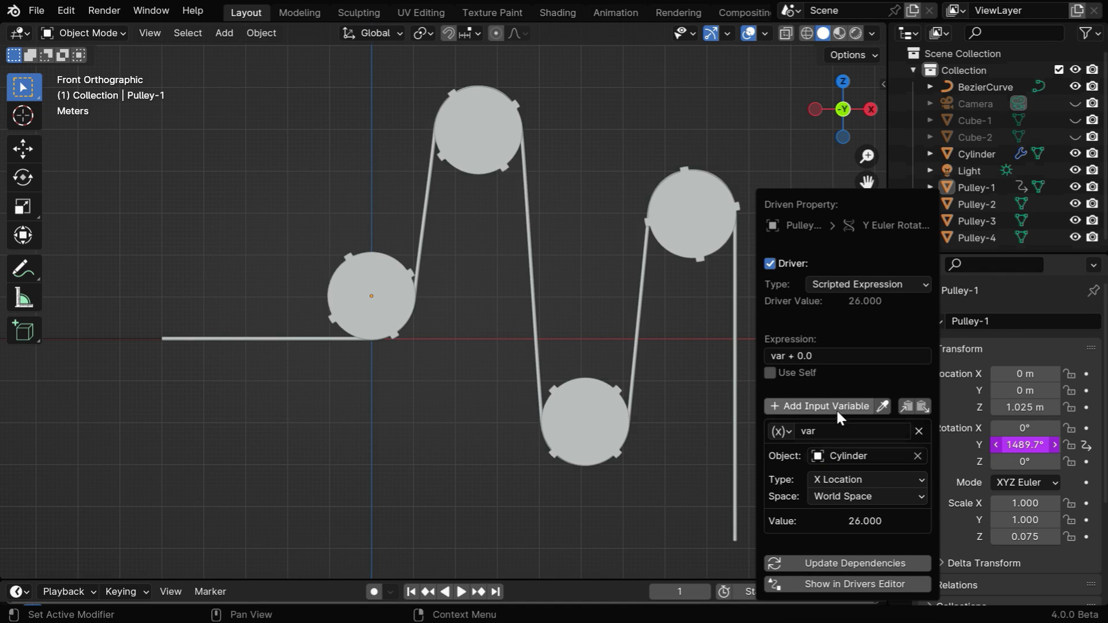
{"action": "left_click", "coordinate": [810, 357]}
{"action": "left_click", "coordinate": [816, 356]}
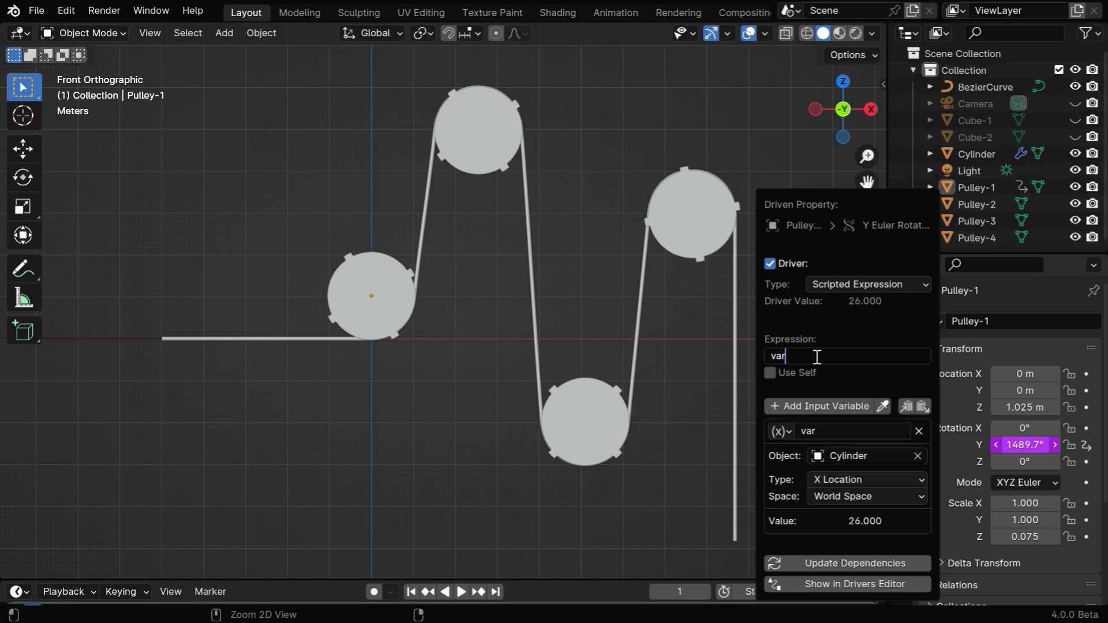
{"action": "key", "text": "Home"}
{"action": "type", "text": "("}
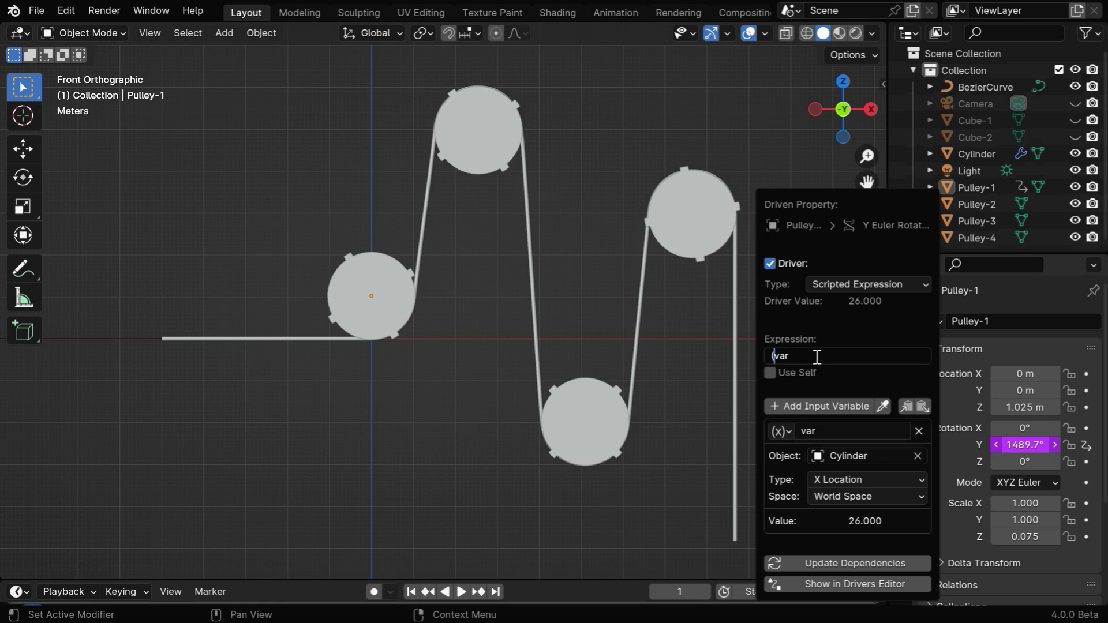
{"action": "type", "text": "26 - var) /1.1"}
{"action": "key", "text": "Return"}
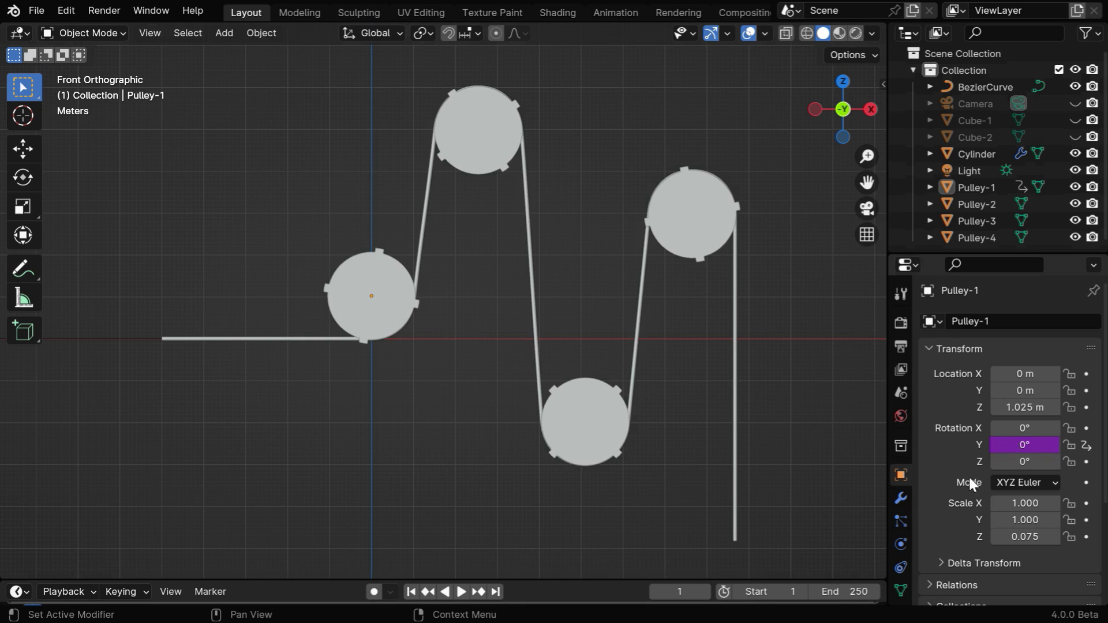
Slide the Cylinder belt's Location X to about 24.66 m so Pulley-1 turns to about 69.8°
{"action": "left_click", "coordinate": [744, 425]}
{"action": "left_click", "coordinate": [764, 428]}
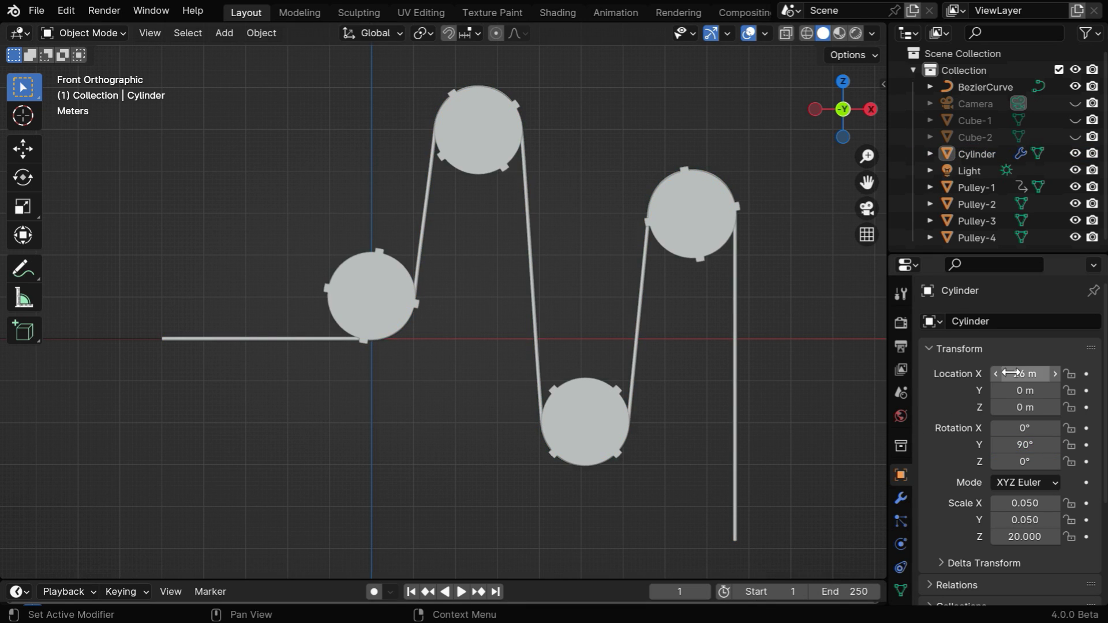
{"action": "mouse_move", "coordinate": [1025, 374]}
{"action": "left_mouse_down"}
{"action": "mouse_move", "coordinate": [1038, 373]}
{"action": "mouse_move", "coordinate": [975, 374]}
{"action": "mouse_move", "coordinate": [1023, 373]}
{"action": "mouse_move", "coordinate": [1007, 373]}
{"action": "left_mouse_up"}
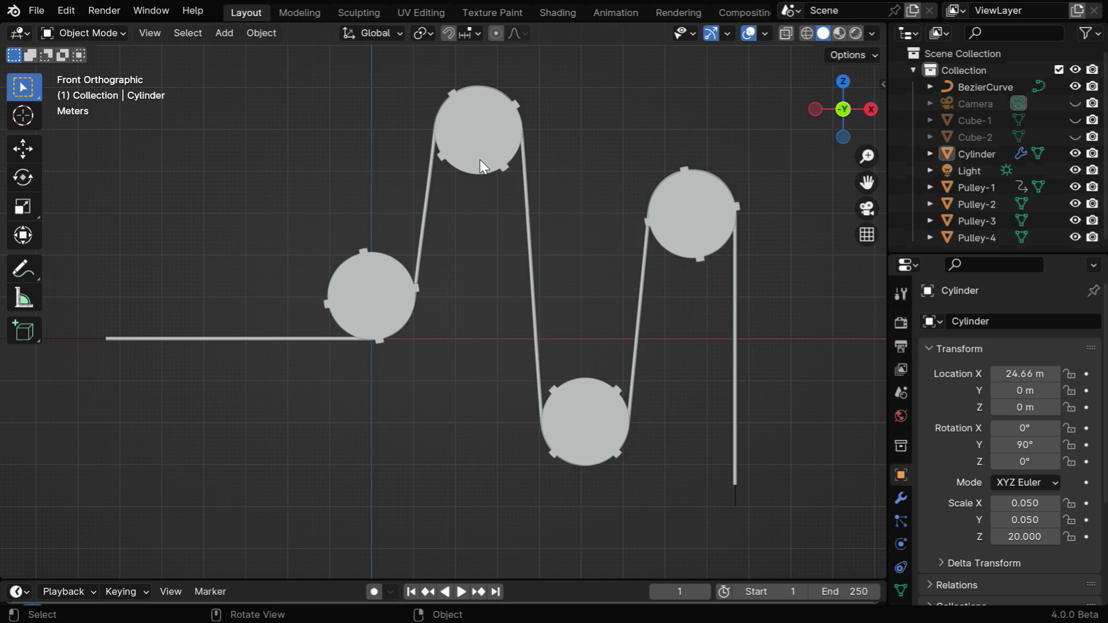
Copy Pulley-1's Rotation Y driver and paste it onto Pulley-3's Rotation Y
{"action": "left_click", "coordinate": [382, 302]}
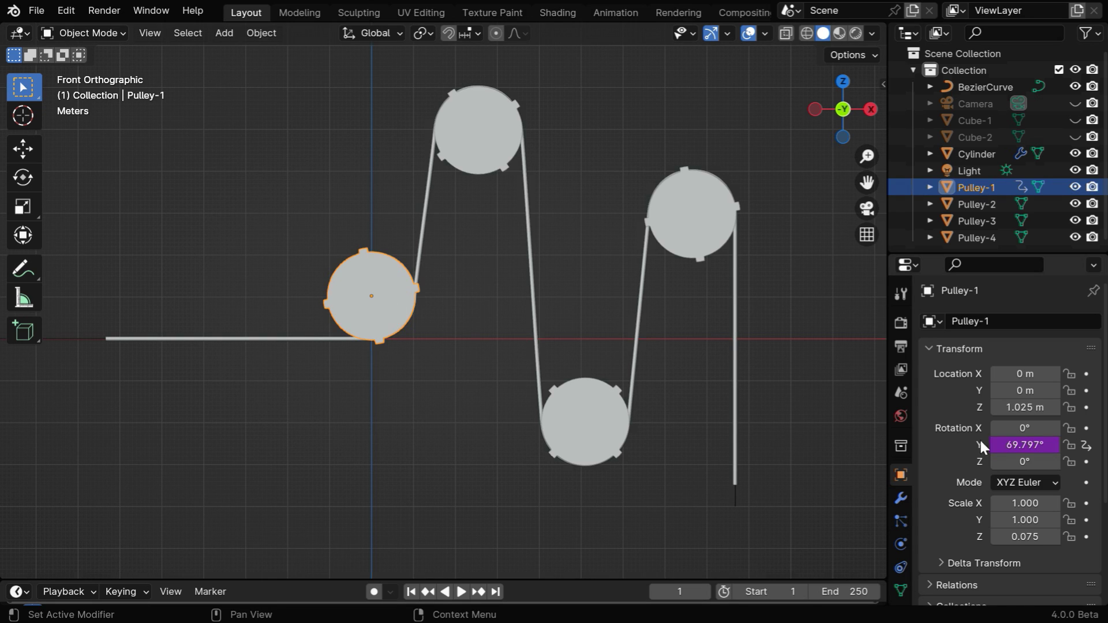
{"action": "right_click", "coordinate": [1016, 442]}
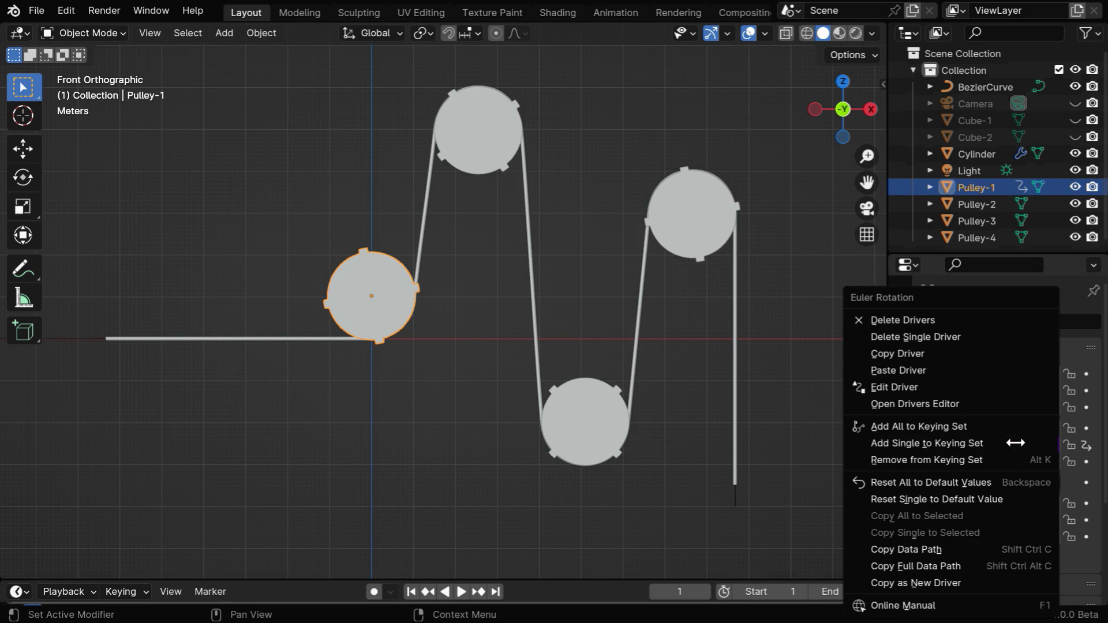
{"action": "left_click", "coordinate": [897, 353]}
{"action": "left_click", "coordinate": [593, 425]}
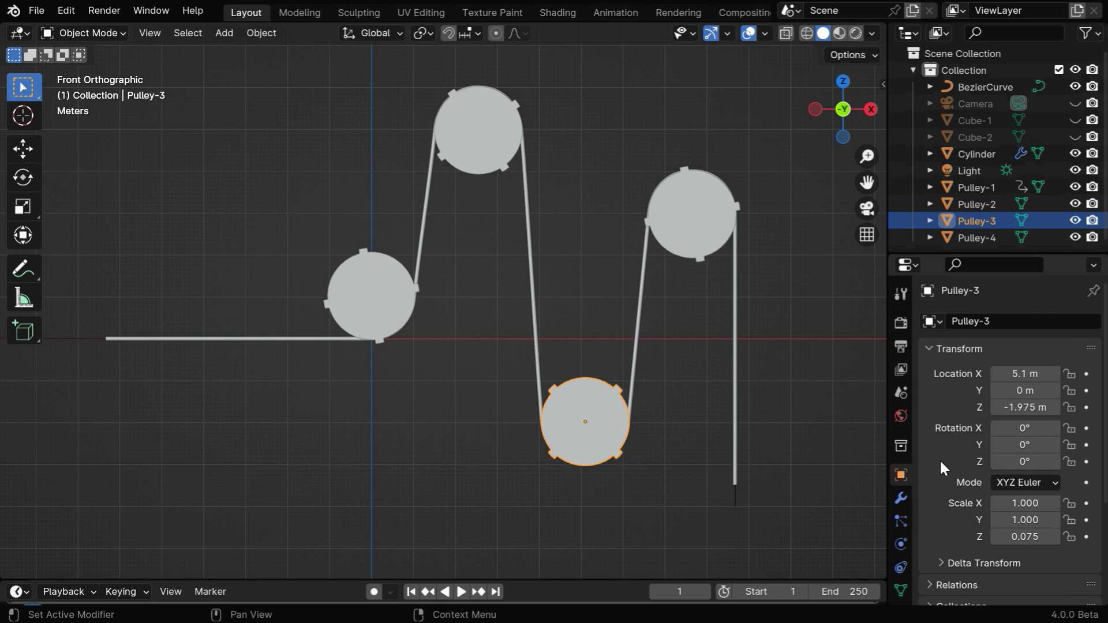
{"action": "right_click", "coordinate": [1030, 444]}
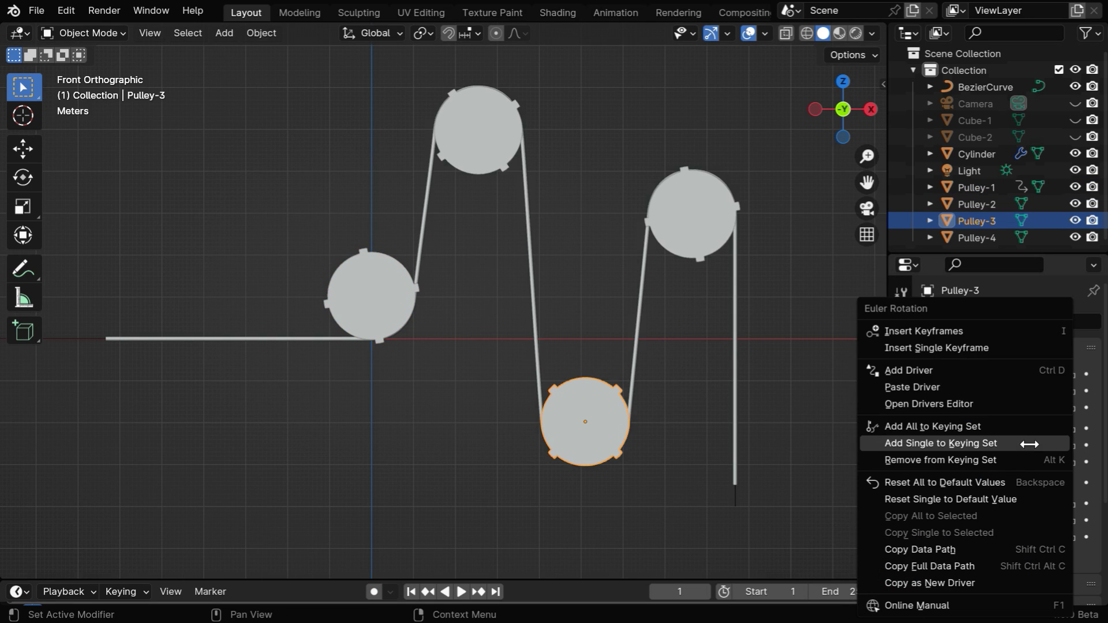
{"action": "left_click", "coordinate": [918, 387]}
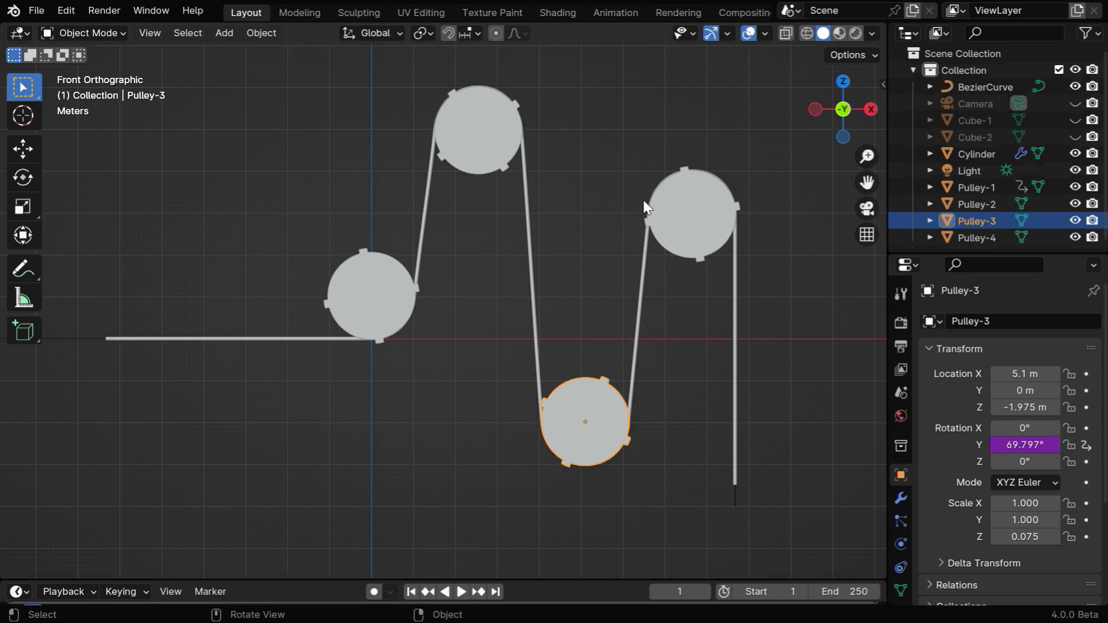
Paste the driver onto Pulley-2's Rotation Y and negate its expression to -(26 - var) /1.1
{"action": "left_click", "coordinate": [491, 146]}
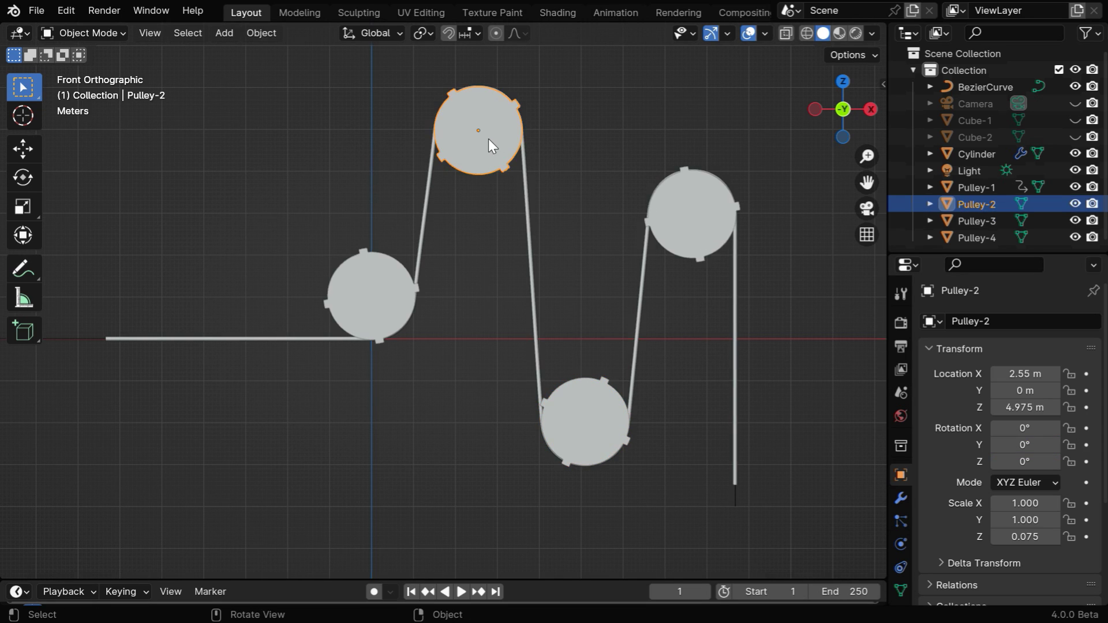
{"action": "right_click", "coordinate": [1023, 444]}
{"action": "left_click", "coordinate": [900, 388]}
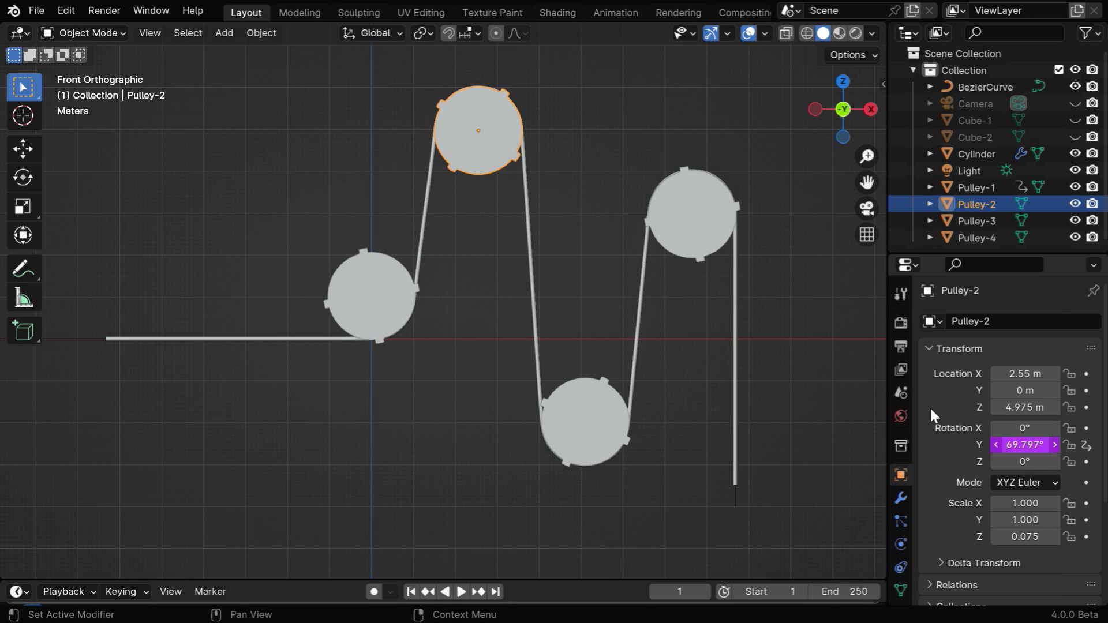
{"action": "right_click", "coordinate": [1024, 445]}
{"action": "left_click", "coordinate": [903, 388]}
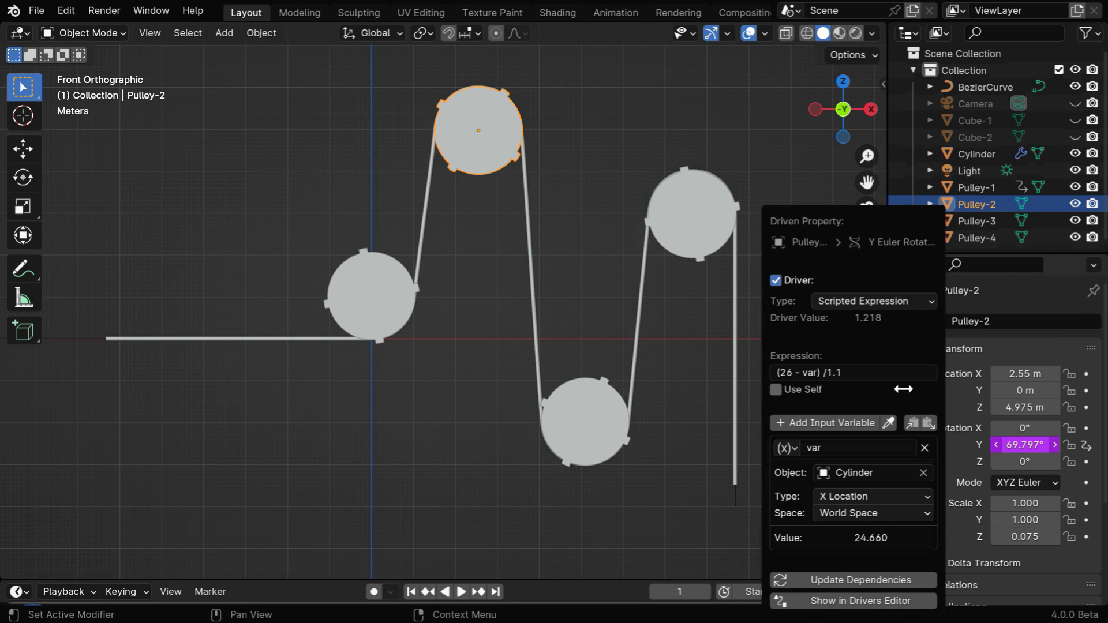
{"action": "left_click", "coordinate": [817, 371]}
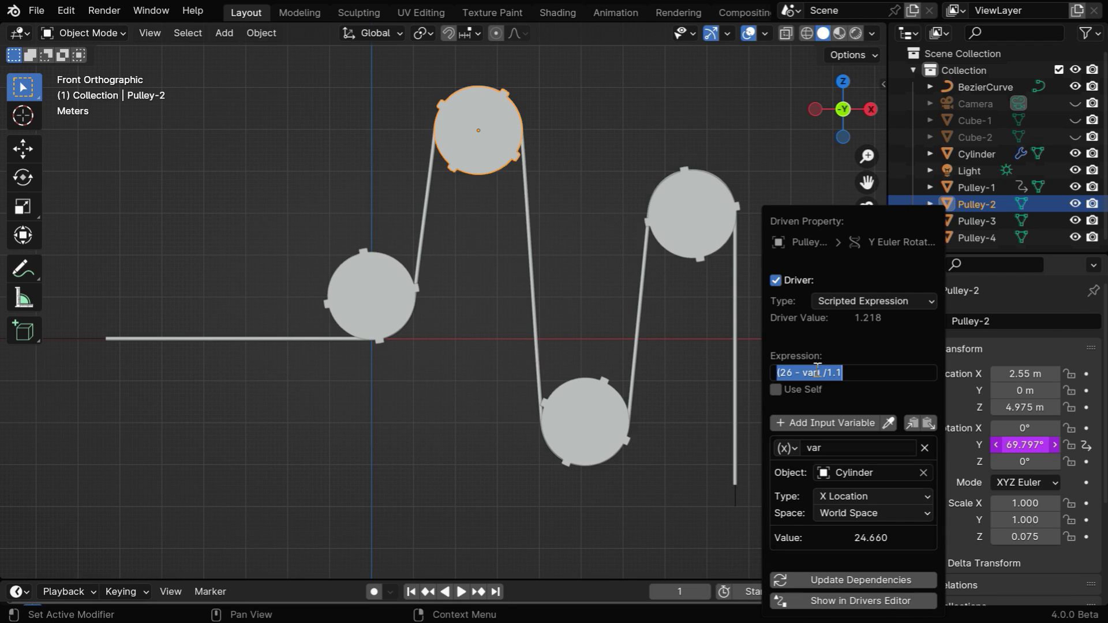
{"action": "left_click", "coordinate": [779, 374]}
{"action": "type", "text": "-"}
{"action": "key", "text": "Return"}
Copy Pulley-2's reversed driver over to Pulley-4's Rotation Y
{"action": "right_click", "coordinate": [1024, 445]}
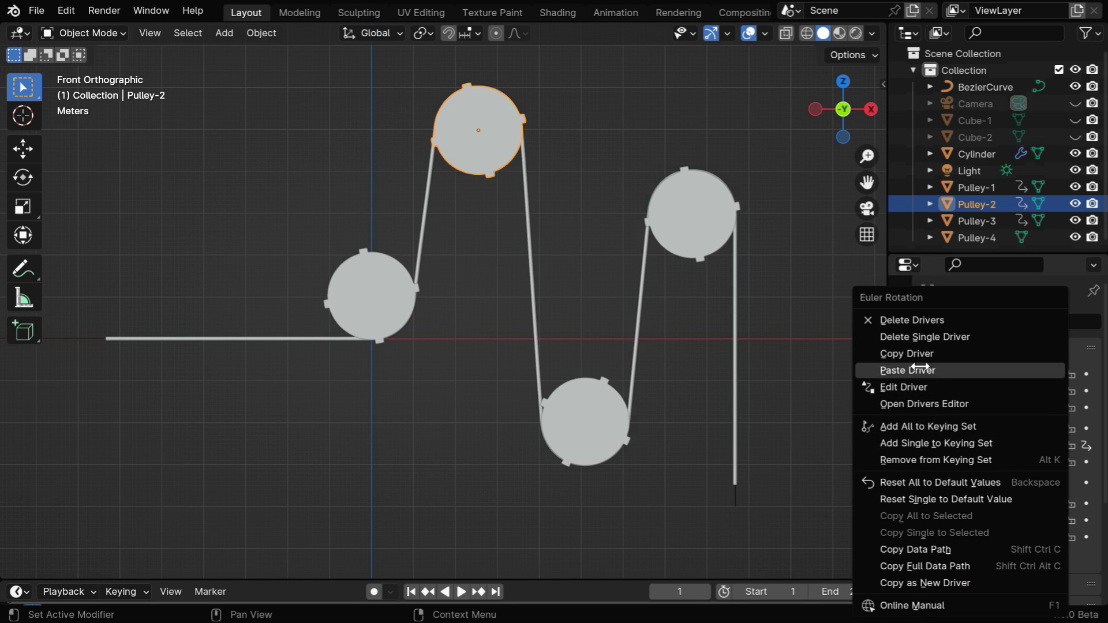
{"action": "left_click", "coordinate": [709, 234]}
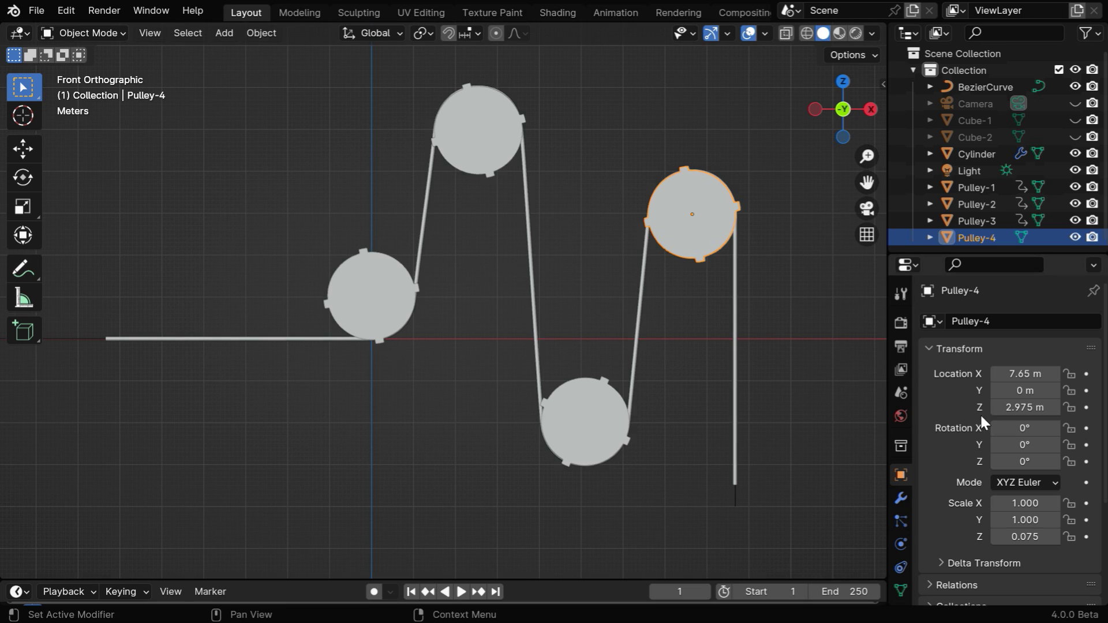
{"action": "right_click", "coordinate": [1017, 442]}
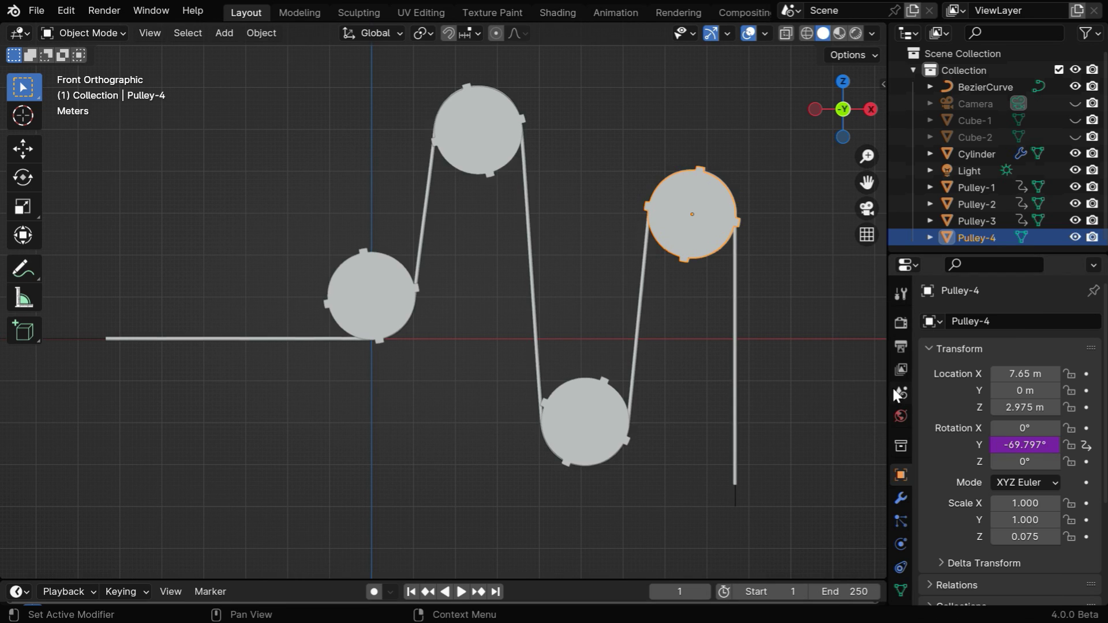
Slide the Cylinder belt to test all four pulleys, then set its Location X to 26 m
{"action": "left_click", "coordinate": [735, 439]}
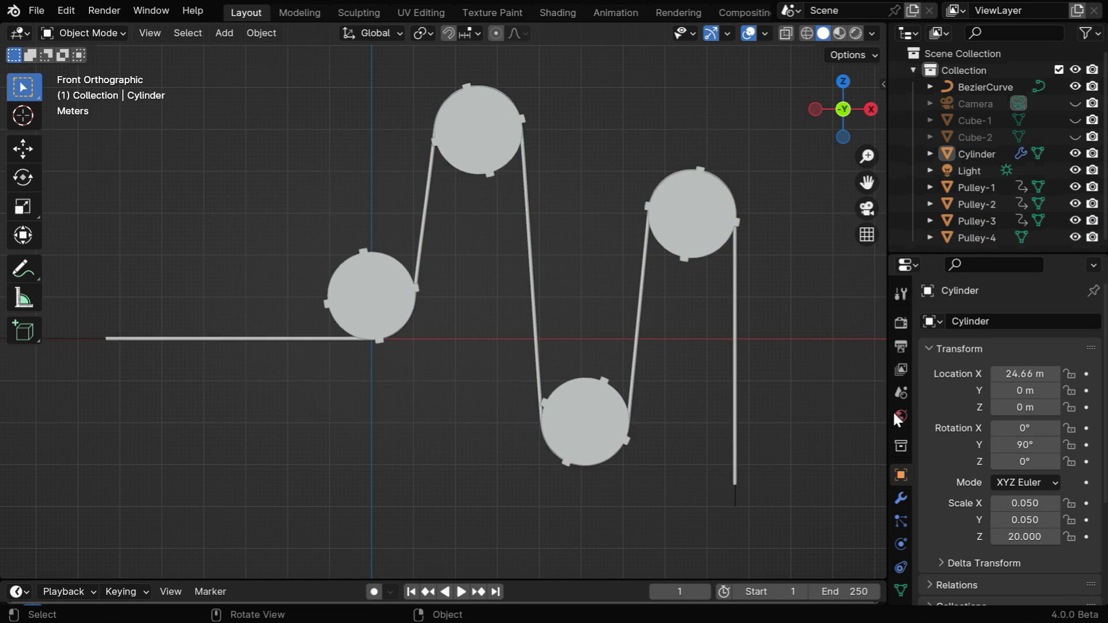
{"action": "mouse_move", "coordinate": [1025, 373]}
{"action": "left_mouse_down"}
{"action": "mouse_move", "coordinate": [1068, 374]}
{"action": "mouse_move", "coordinate": [1004, 374]}
{"action": "mouse_move", "coordinate": [1056, 374]}
{"action": "mouse_move", "coordinate": [1039, 374]}
{"action": "left_mouse_up"}
{"action": "left_click", "coordinate": [1026, 373]}
{"action": "type", "text": "26"}
{"action": "key", "text": "Return"}
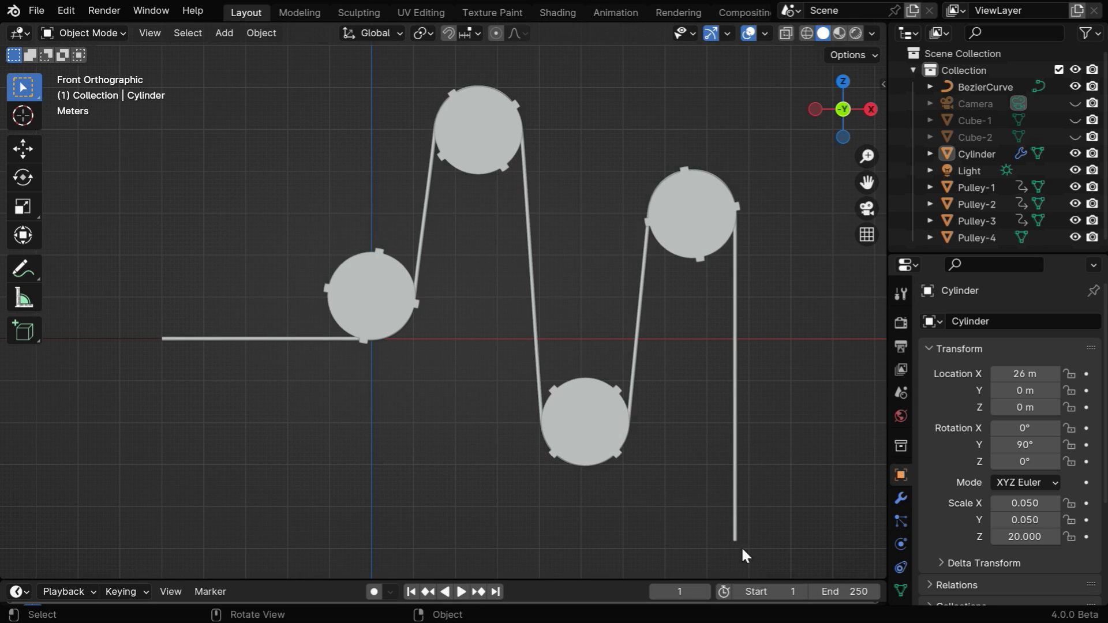
Unhide Cube-1 and Cube-2 in the Outliner, frame the whole rig, and select the belt Cylinder
{"action": "left_click", "coordinate": [1074, 120]}
{"action": "left_click", "coordinate": [1075, 137]}
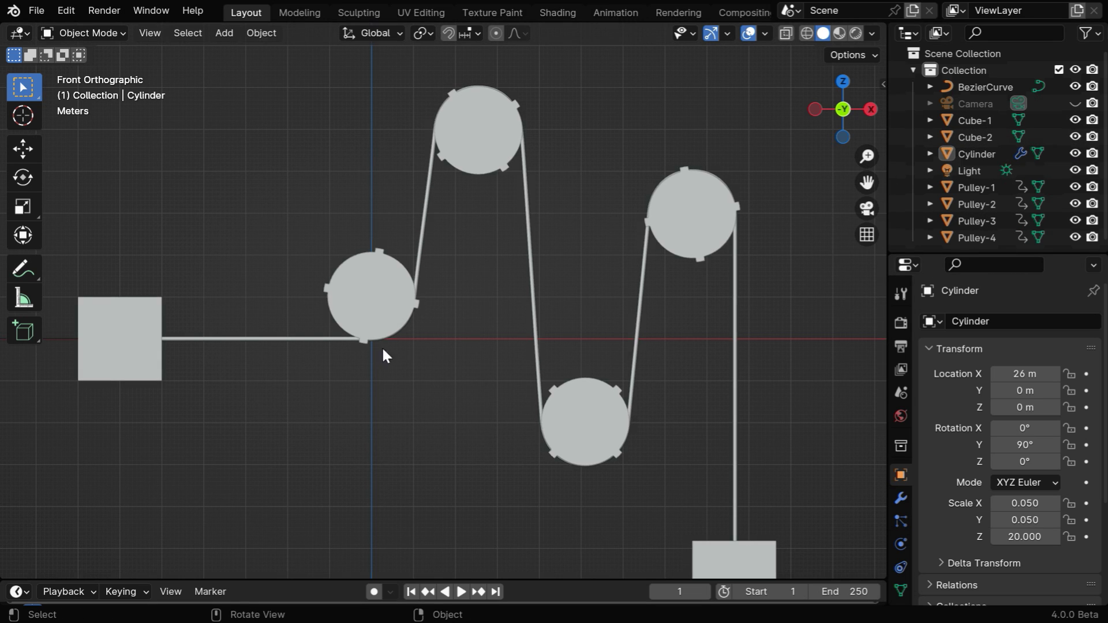
{"action": "scroll", "coordinate": [516, 271], "scroll_direction": "down", "scroll_amount": 2}
{"action": "middle_click_drag", "start_coordinate": [526, 331], "coordinate": [618, 281], "text": "shift"}
{"action": "left_click", "coordinate": [328, 289]}
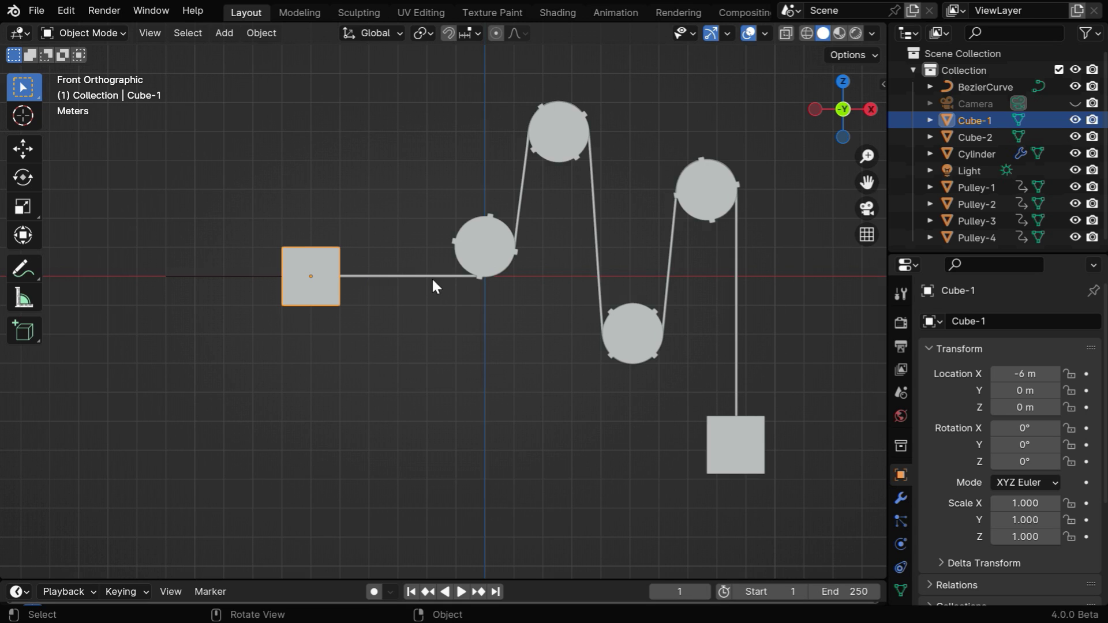
{"action": "left_click", "coordinate": [399, 275]}
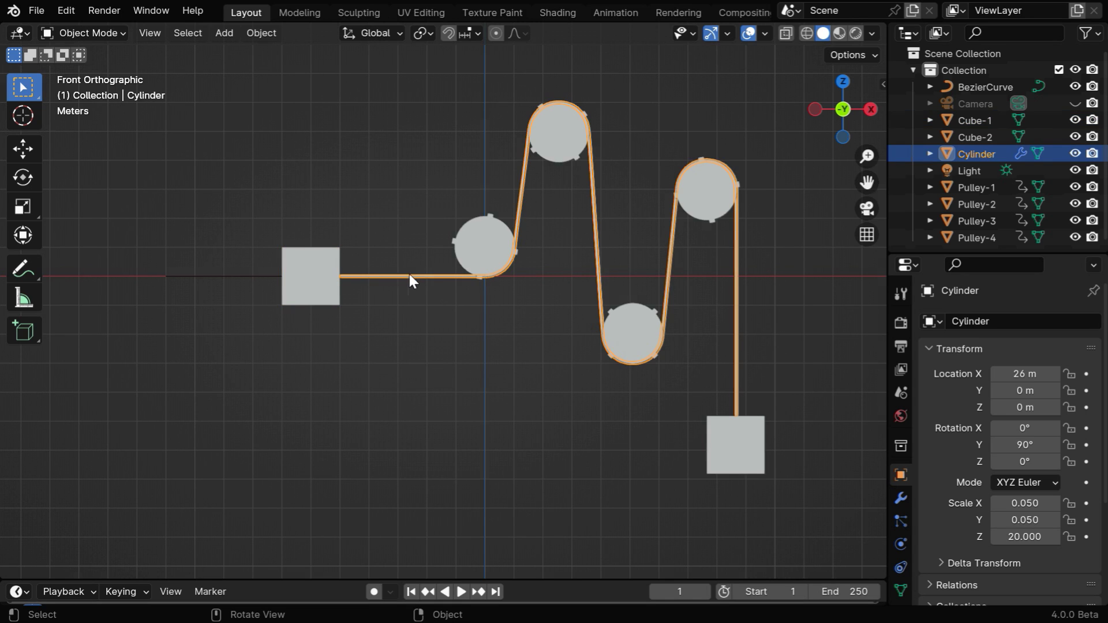
Add a Location X driver on the Cylinder reading Cube-1, with expression var + 6 + 26.0
{"action": "right_click", "coordinate": [1024, 372]}
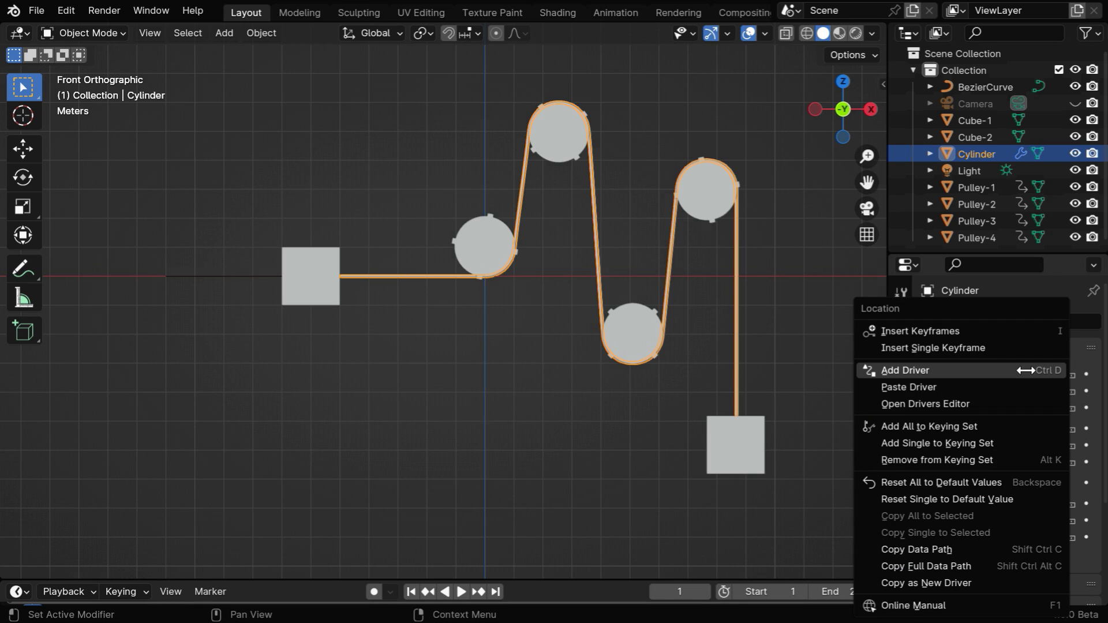
{"action": "left_click", "coordinate": [933, 370]}
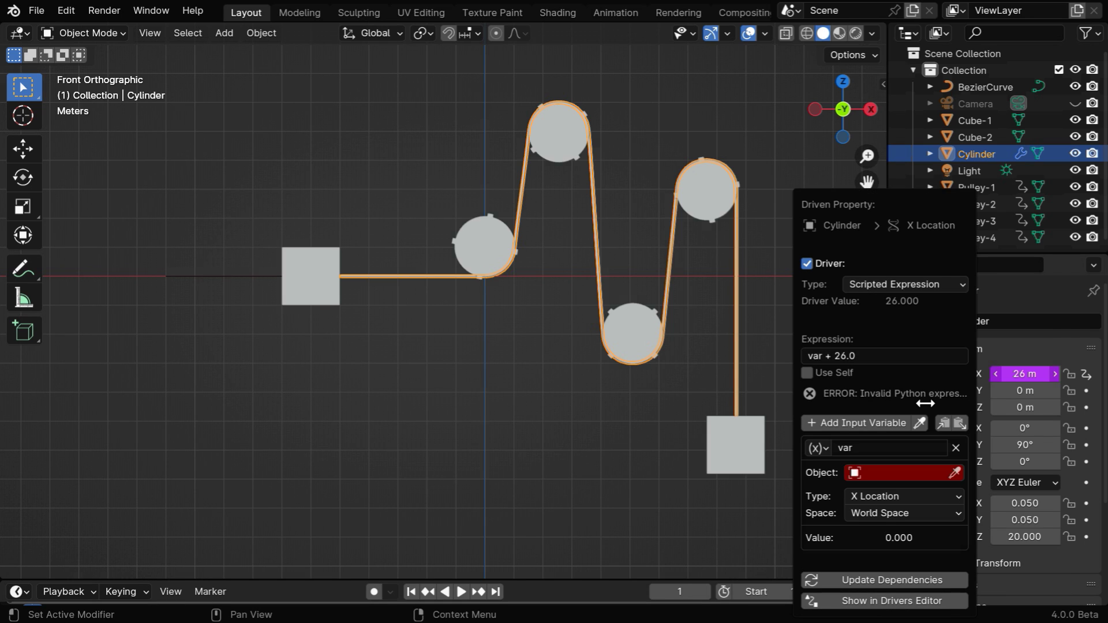
{"action": "left_click", "coordinate": [854, 473]}
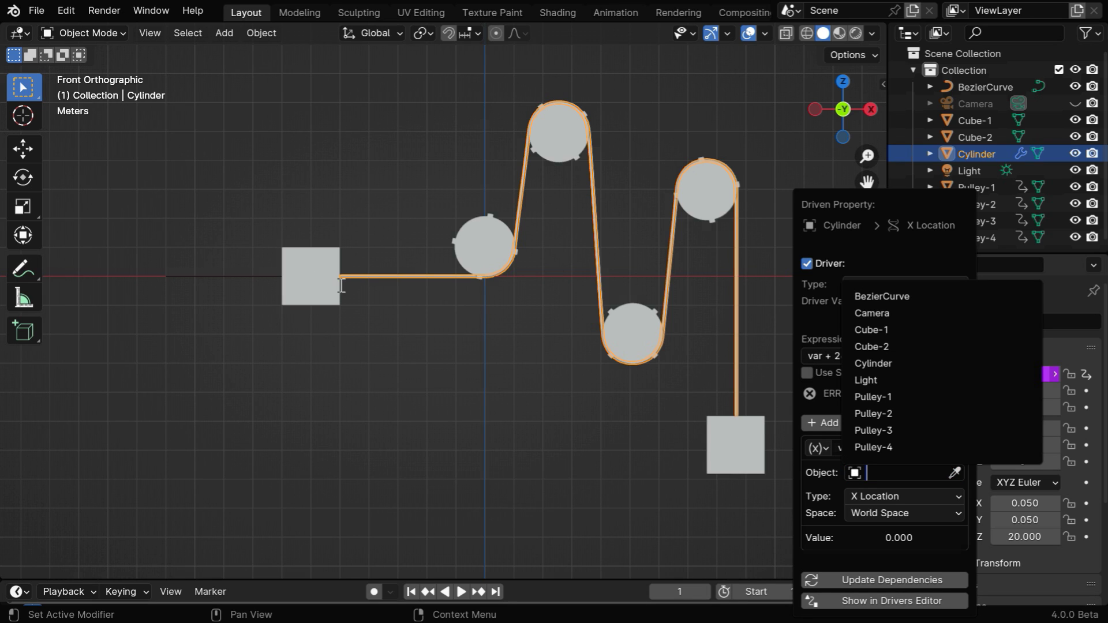
{"action": "left_click", "coordinate": [870, 329]}
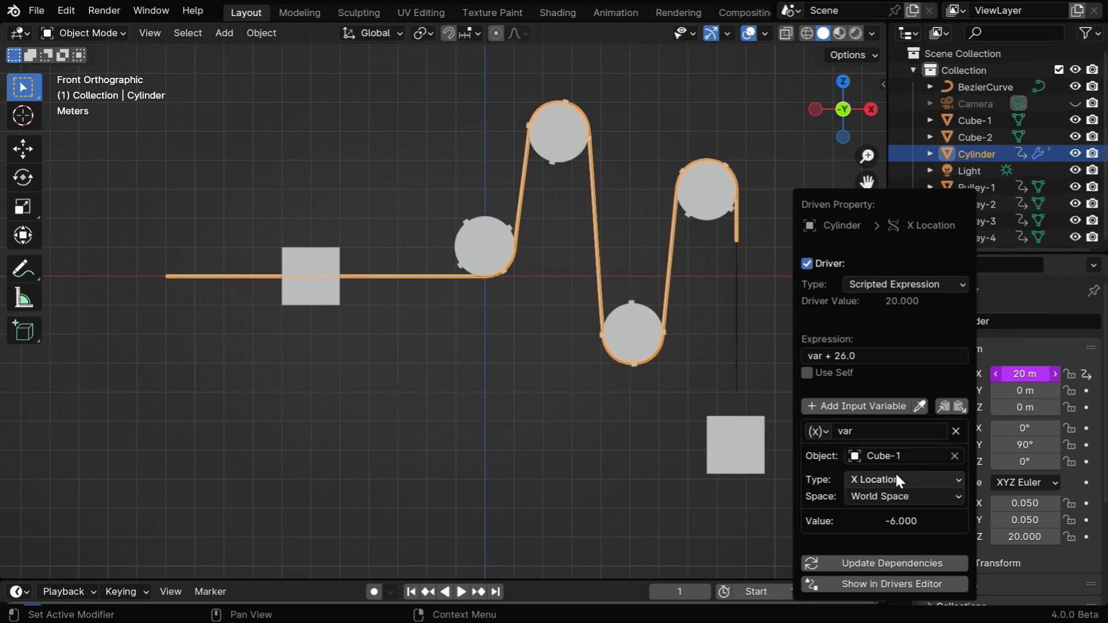
{"action": "left_click", "coordinate": [812, 356]}
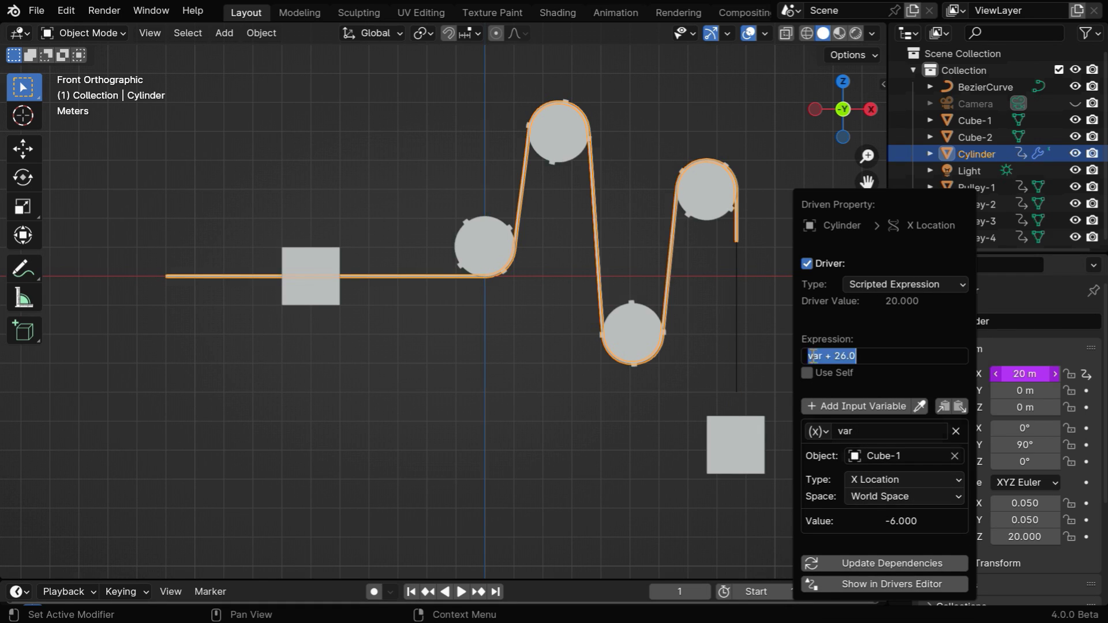
{"action": "left_click", "coordinate": [824, 355]}
{"action": "type", "text": "+ 6"}
{"action": "key", "text": "Return"}
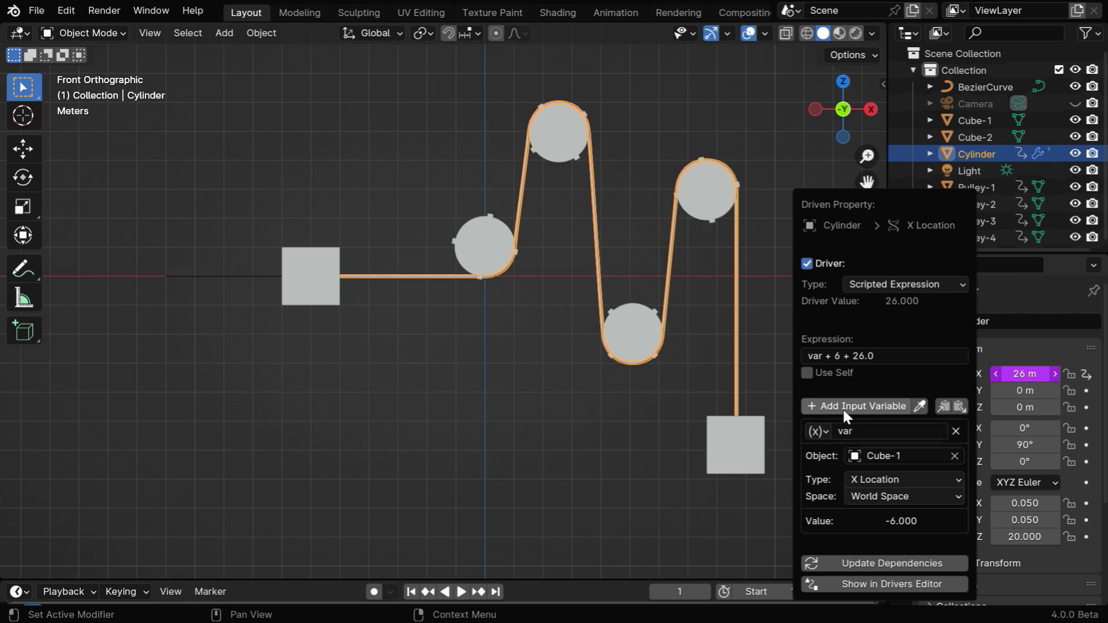
{"action": "left_click", "coordinate": [311, 297]}
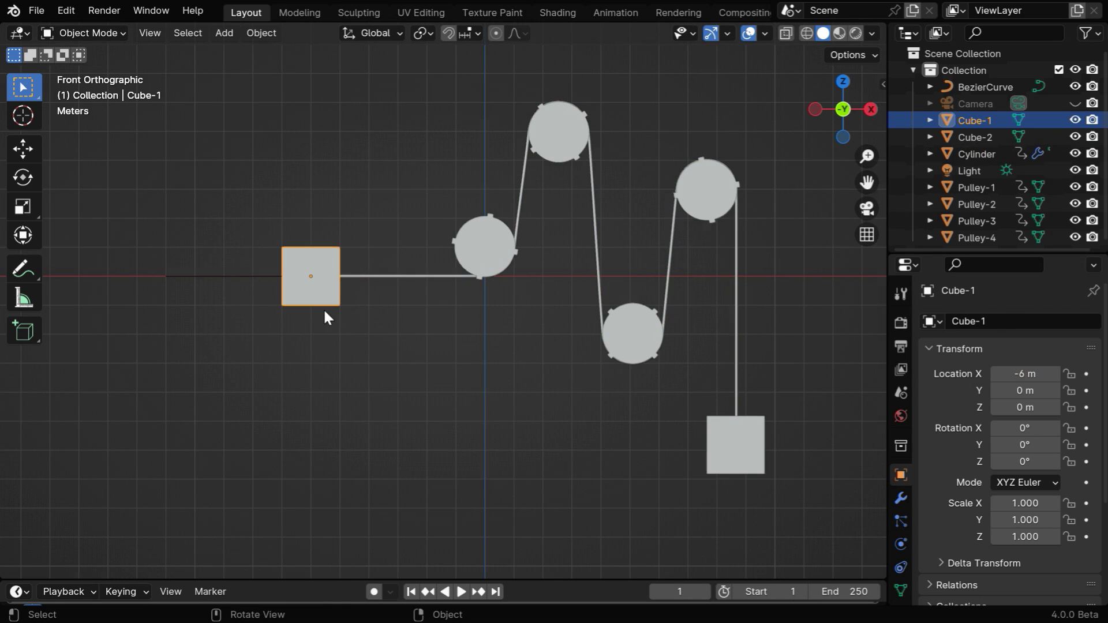
{"action": "key", "text": "g"}
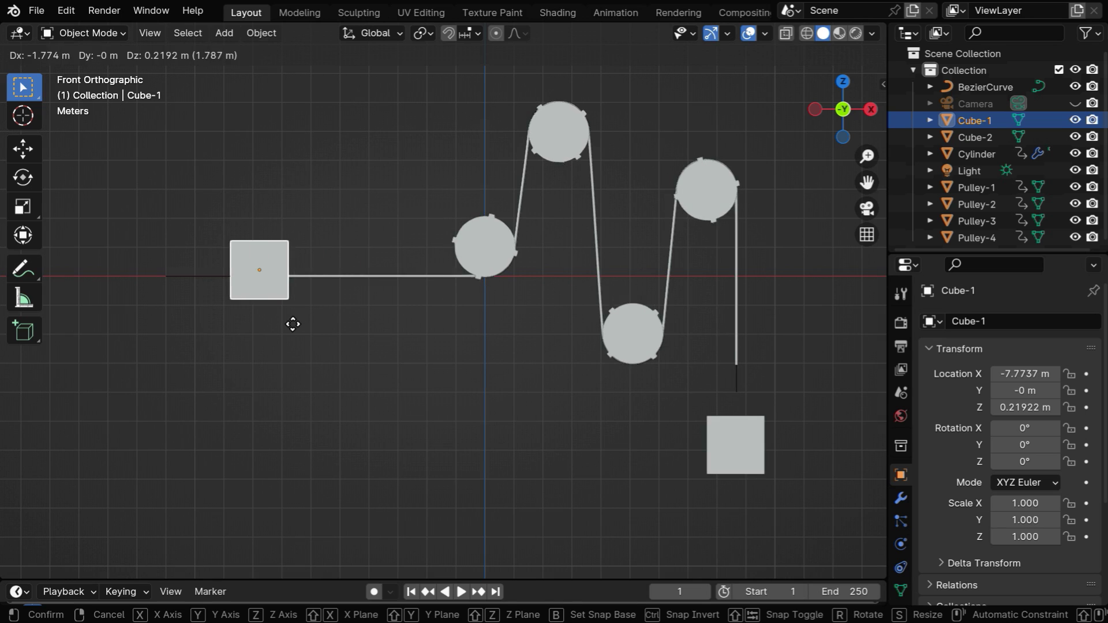
{"action": "key", "text": "Escape"}
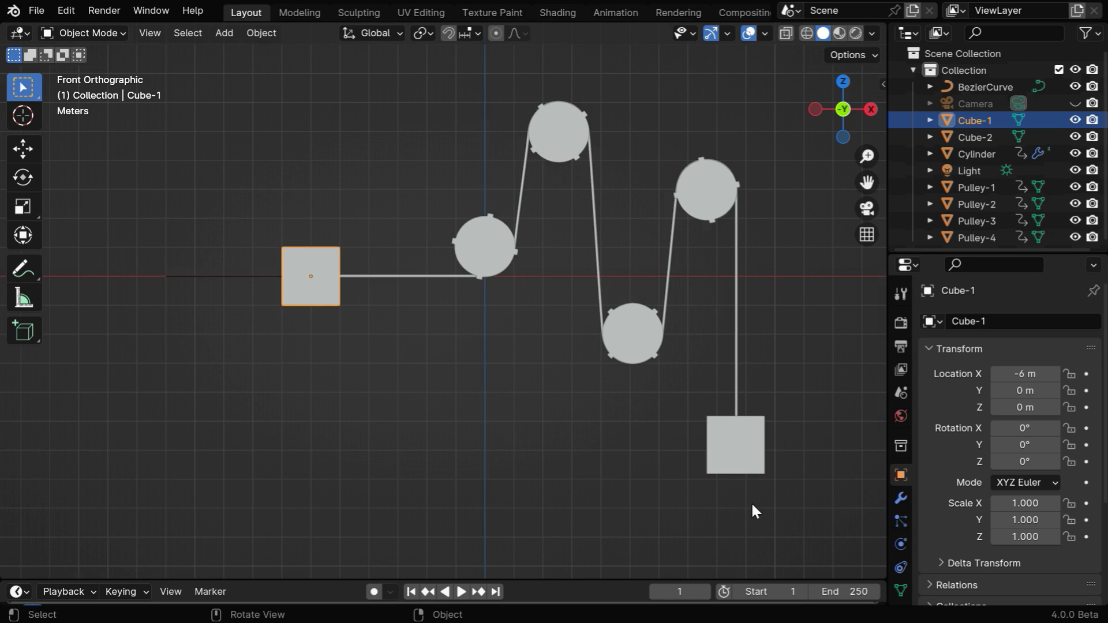
Add a driver on Cube-2's Location Z reading Cube-1, with expression -(var+6) + -5.82
{"action": "left_click", "coordinate": [739, 445]}
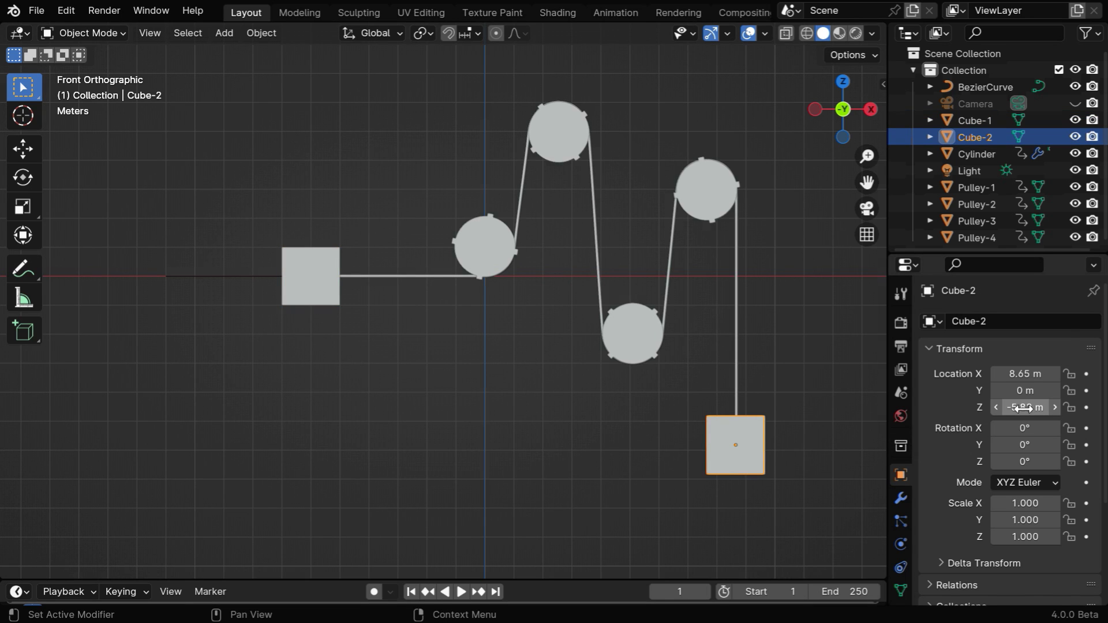
{"action": "right_click", "coordinate": [1023, 408]}
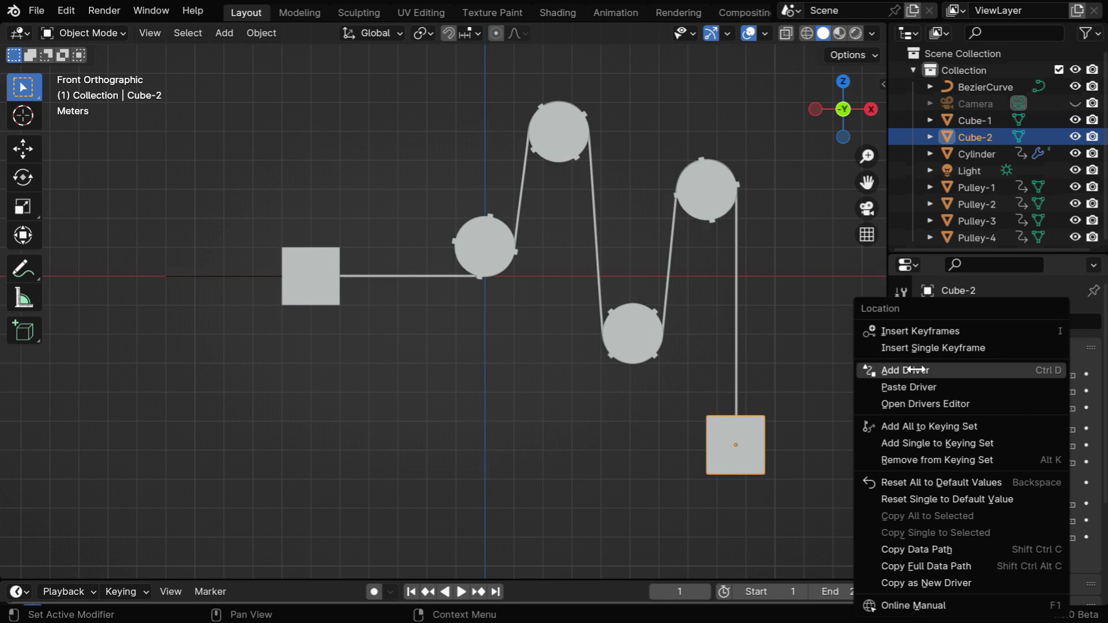
{"action": "left_click", "coordinate": [893, 370]}
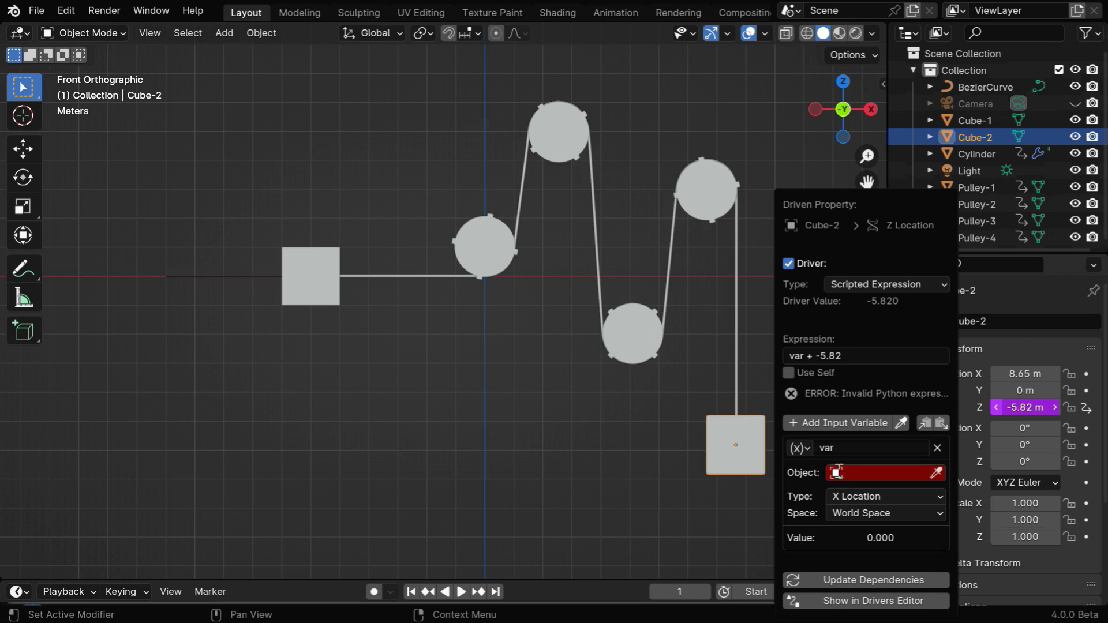
{"action": "left_click", "coordinate": [860, 473]}
{"action": "left_click", "coordinate": [872, 330]}
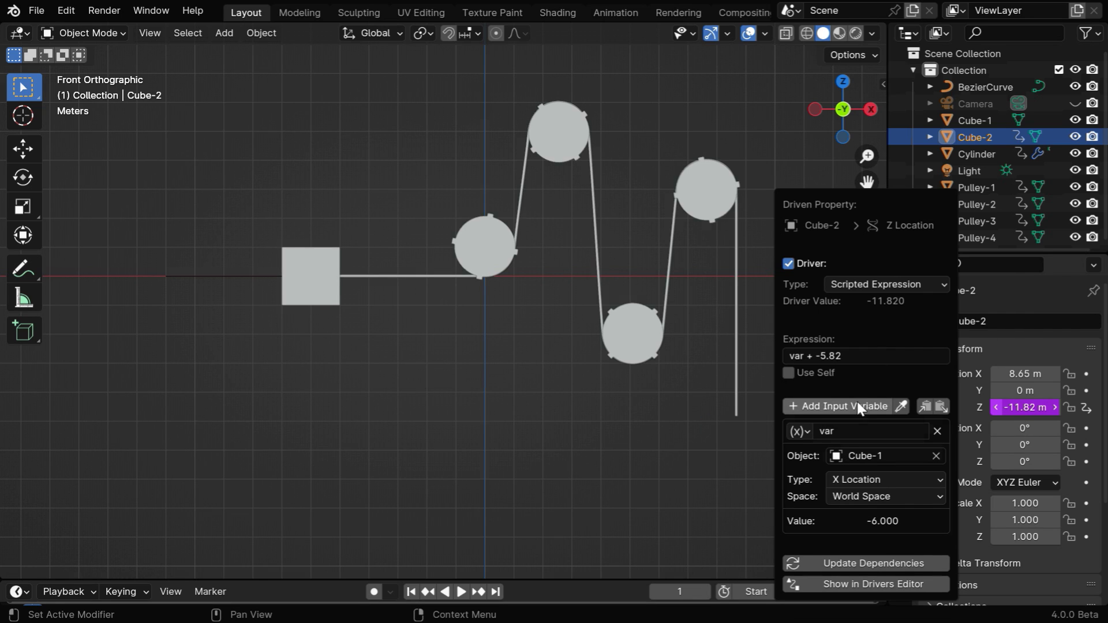
{"action": "left_click", "coordinate": [792, 356]}
{"action": "left_click", "coordinate": [789, 356]}
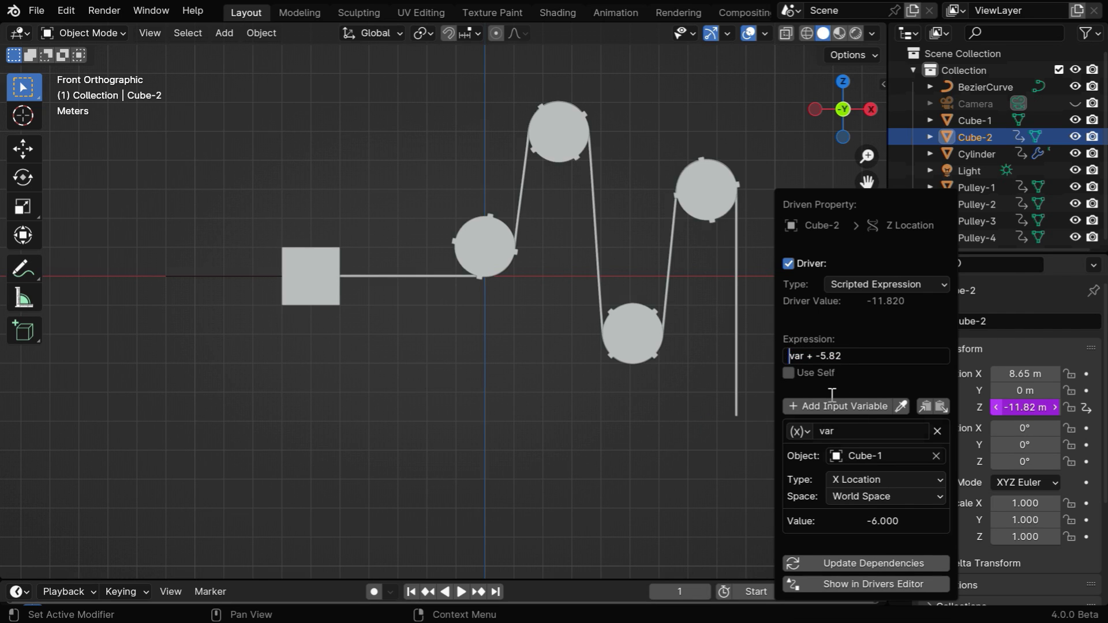
{"action": "type", "text": "-(var"}
{"action": "type", "text": "+"}
{"action": "type", "text": "6)"}
{"action": "key", "text": "Return"}
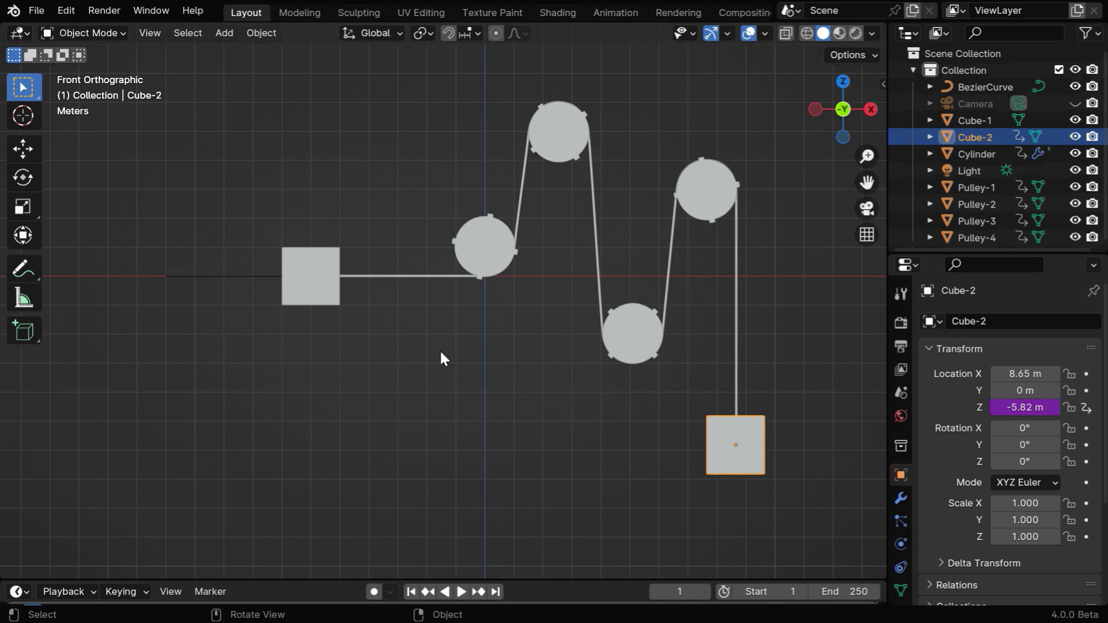
Move Cube-1 left along global X to about -11.102 m, lifting Cube-2
{"action": "left_click", "coordinate": [314, 292]}
{"action": "key", "text": "g"}
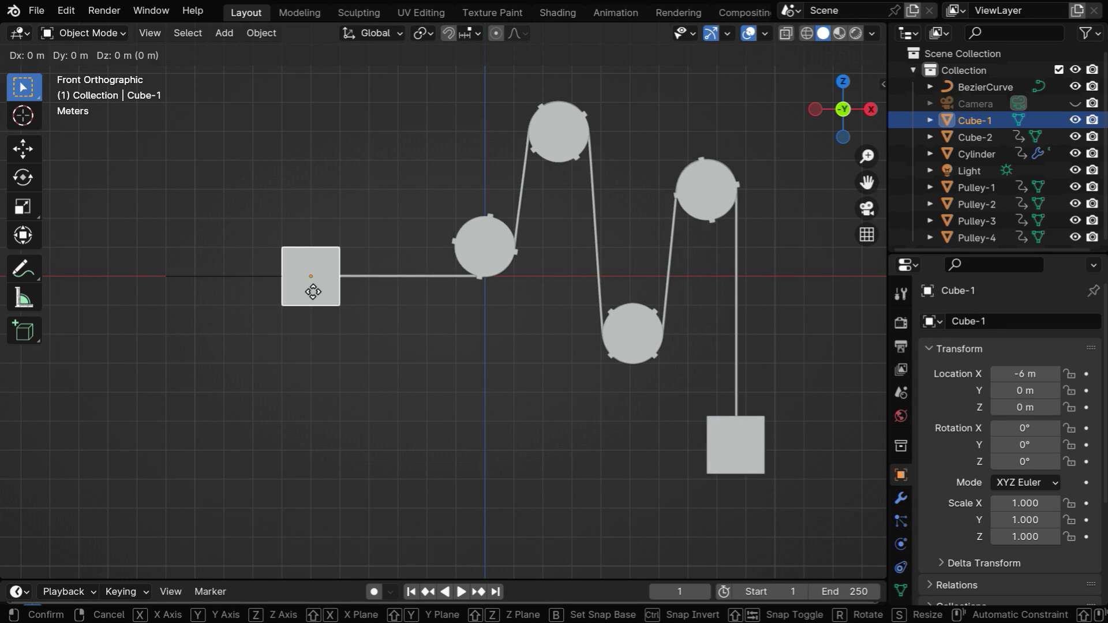
{"action": "key", "text": "x"}
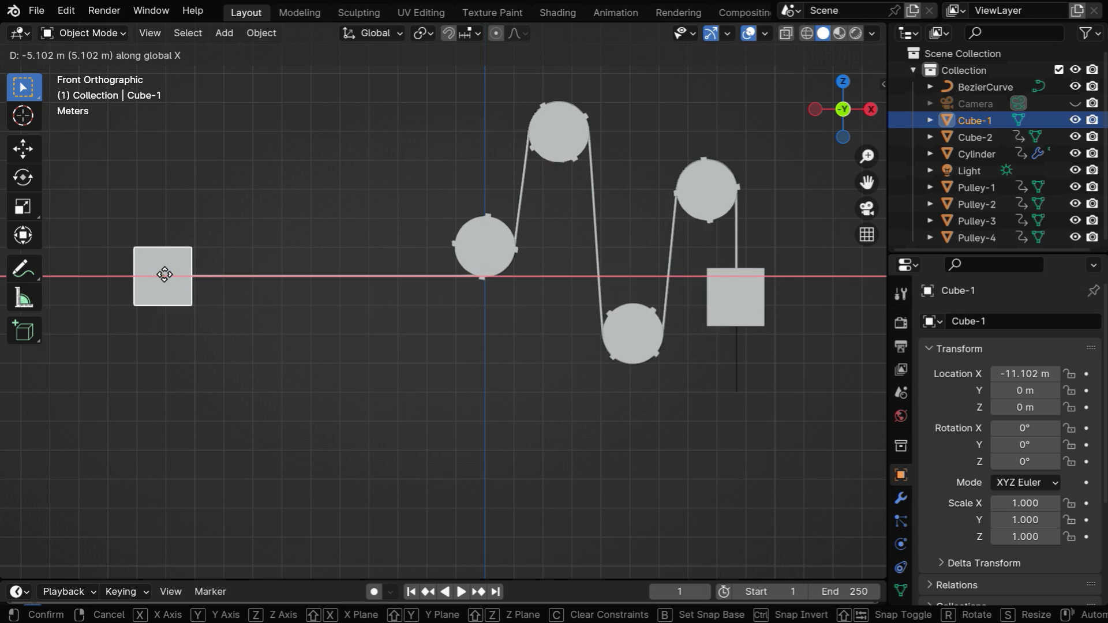